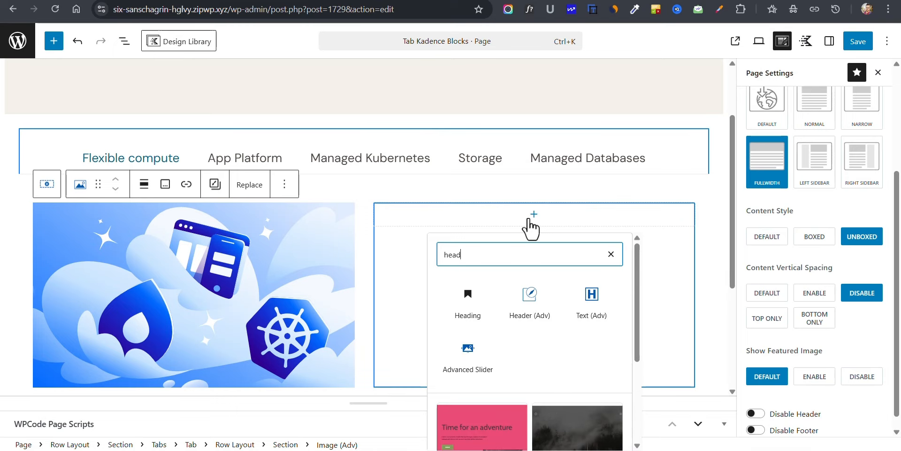
# Step: Add a Text (Adv) block in the empty column beside the image, with the heading "Flexible Compute" copied from the DigitalOcean page
pyautogui.click(594, 311)
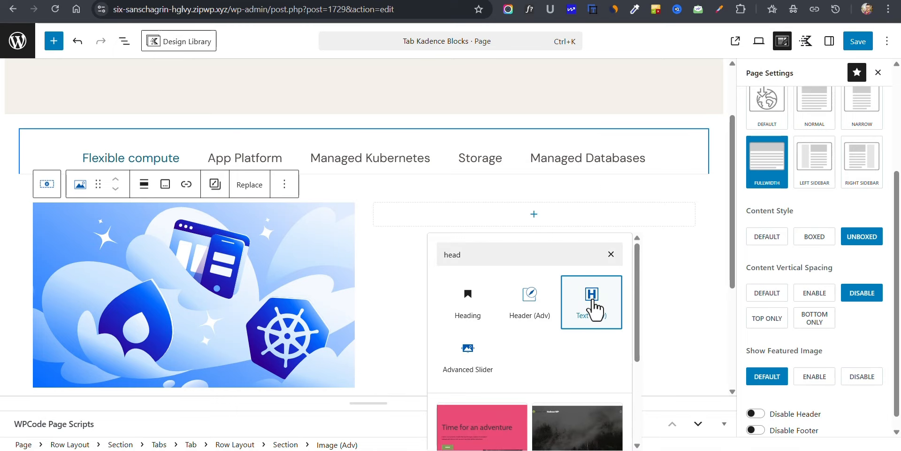
pyautogui.click(136, 1)
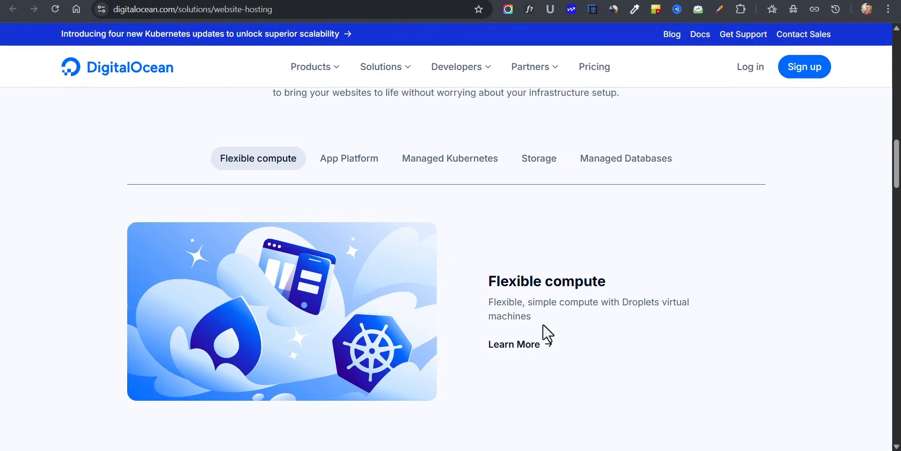
pyautogui.tripleClick(527, 287)
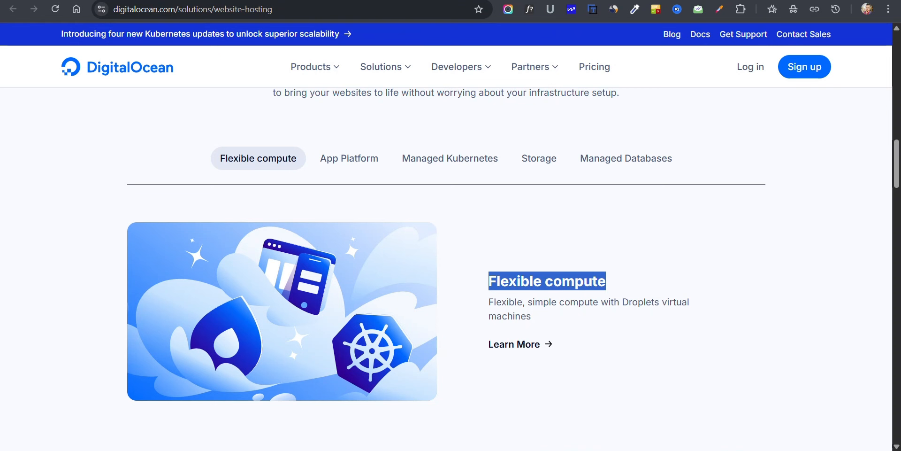
pyautogui.click(226, 1)
pyautogui.click(397, 220)
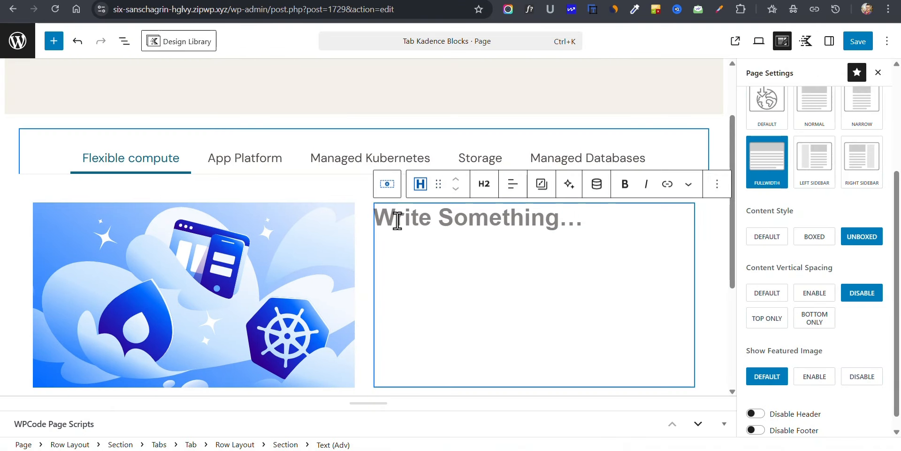
pyautogui.write('Flexible Compute')
# Step: Add a paragraph below the heading with the DigitalOcean description "Flexible, simple compute with Droplets virtual machines"
pyautogui.press('Return')
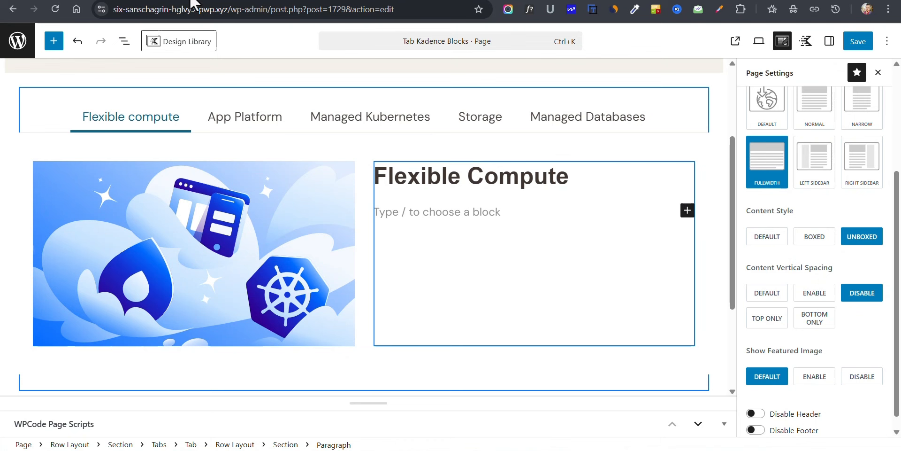
pyautogui.click(138, 1)
pyautogui.moveTo(488, 302); pyautogui.dragTo(530, 316)
pyautogui.hotkey('ctrl', 'c')
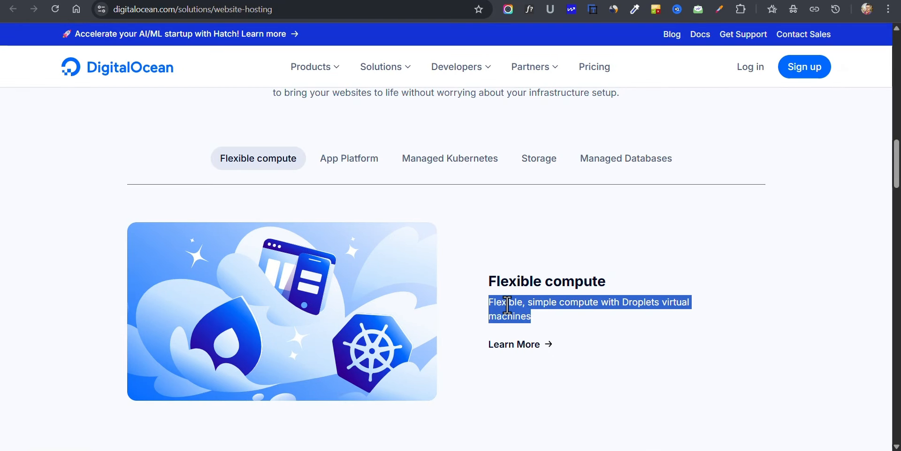
pyautogui.click(225, 1)
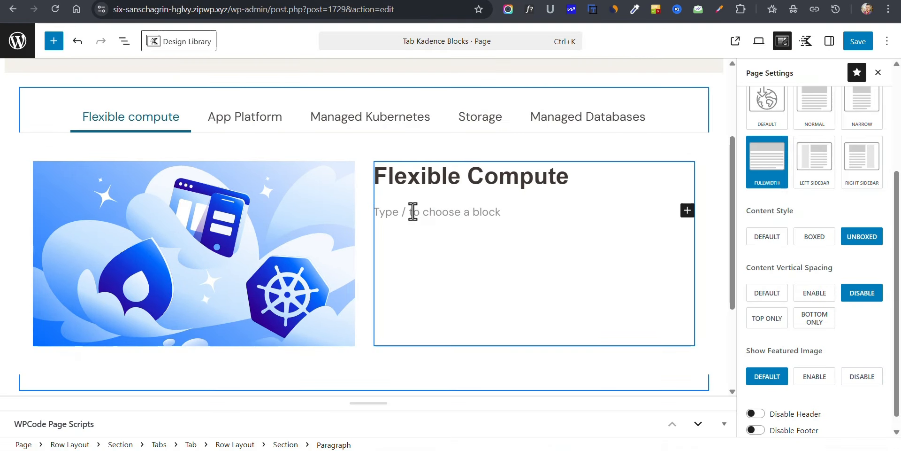
pyautogui.hotkey('ctrl', 'v')
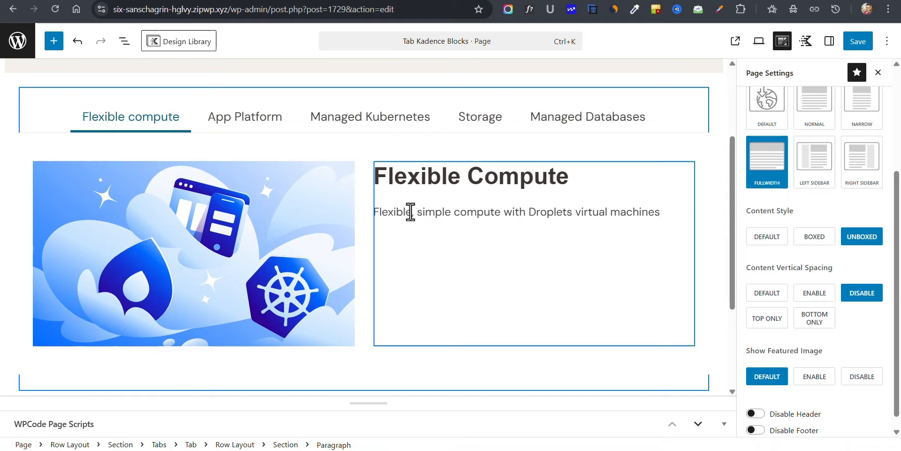
# Step: Insert a Buttons (Adv) block below the description paragraph
pyautogui.press('Return')
pyautogui.write('/butt')
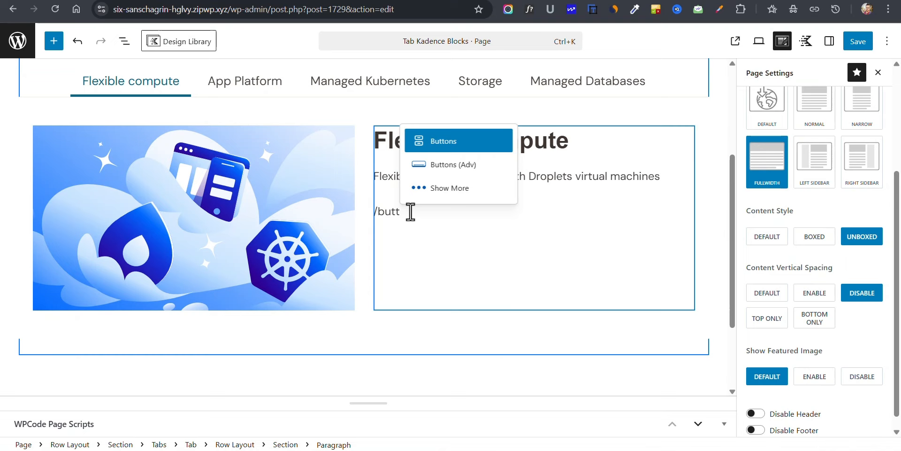
pyautogui.press('Down')
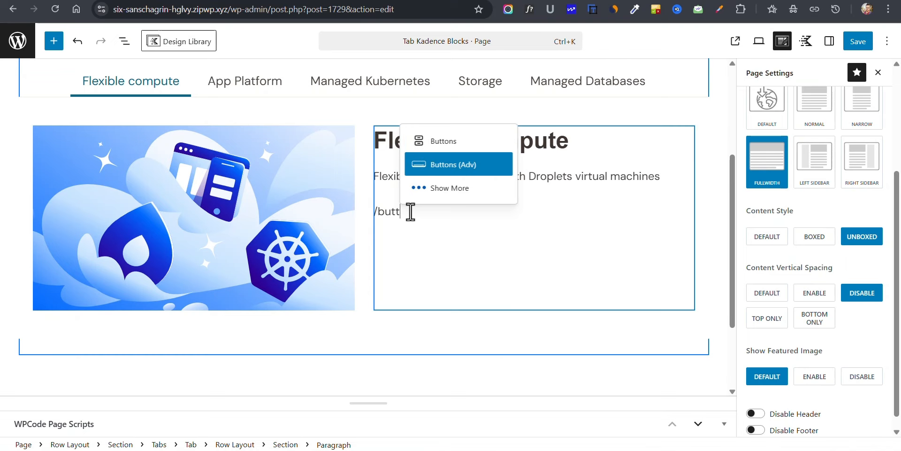
pyautogui.press('Return')
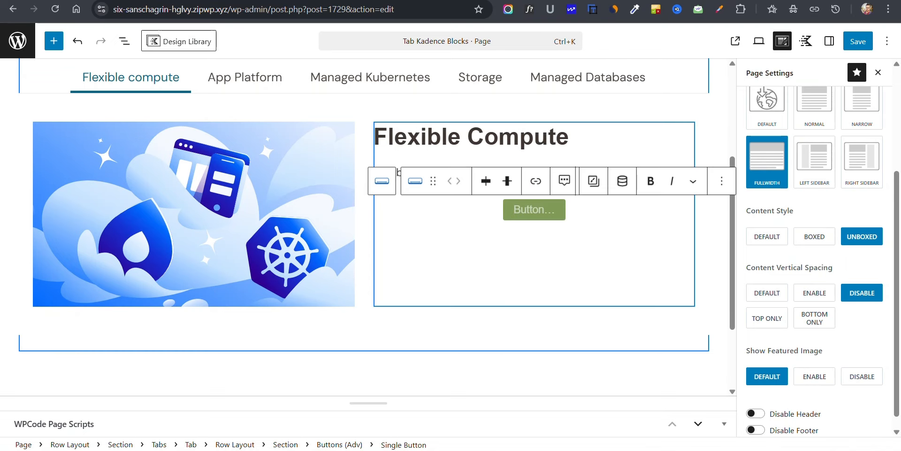
# Step: Label the new button "Learn More", matching the DigitalOcean page, and justify it to the left
pyautogui.hotkey('alt', 'Tab')
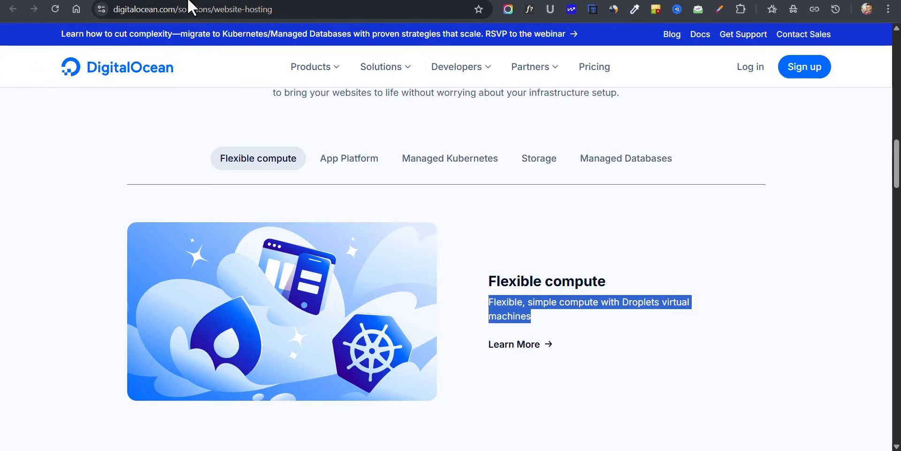
pyautogui.hotkey('alt', 'Tab')
pyautogui.click(466, 181)
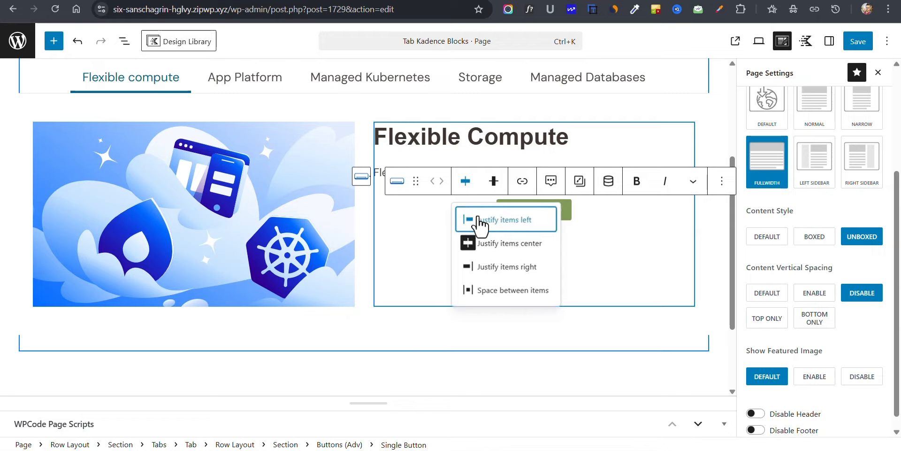
pyautogui.click(470, 219)
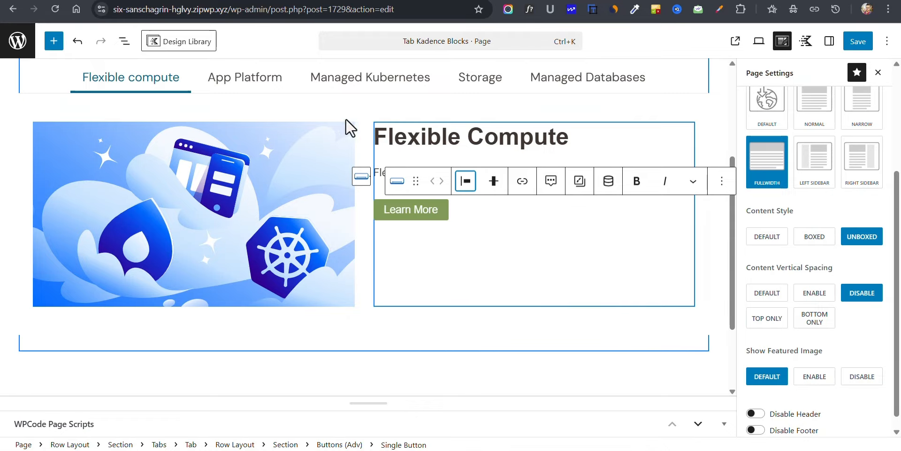
# Step: Set the column gutter of the inner two-column Row Layout to LG
pyautogui.click(364, 133)
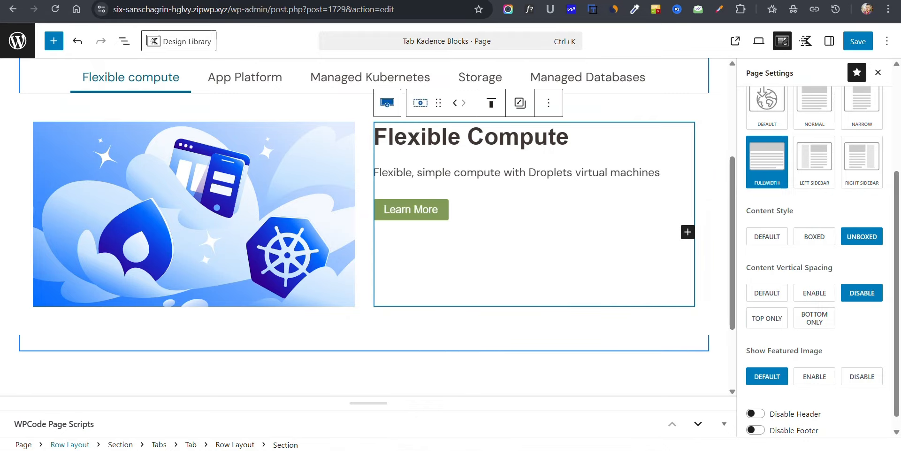
pyautogui.click(236, 445)
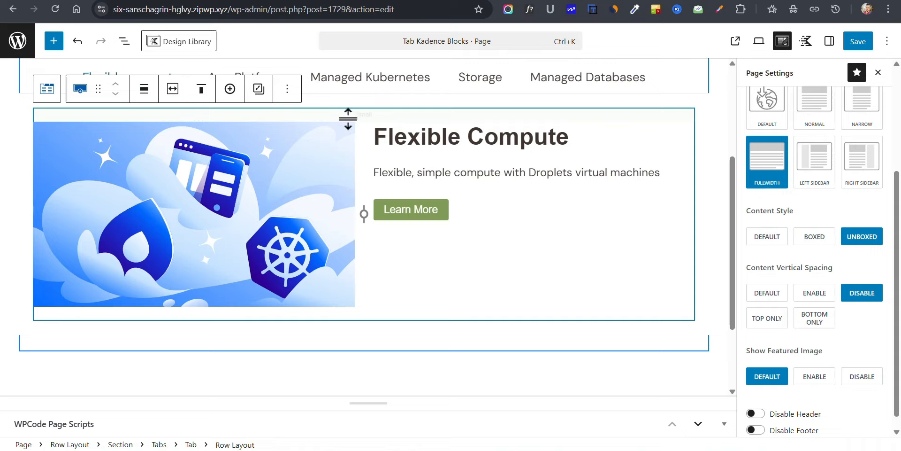
pyautogui.scroll(3, 831, 96)
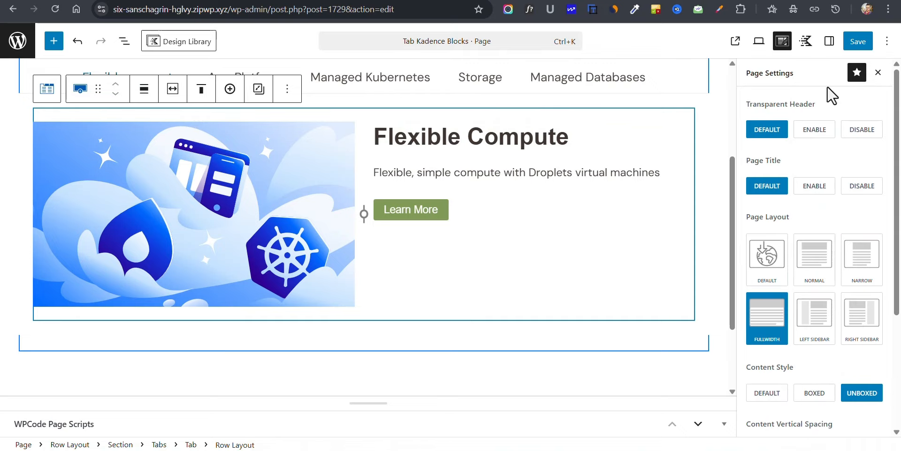
pyautogui.click(834, 42)
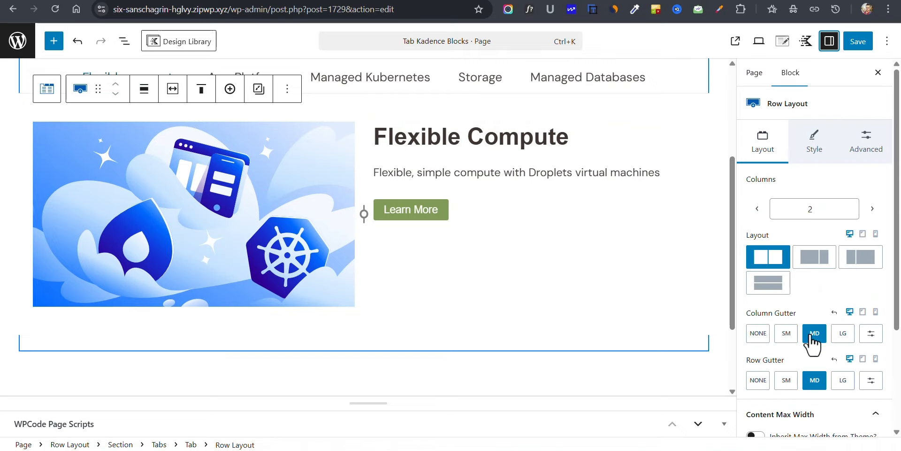
pyautogui.click(843, 333)
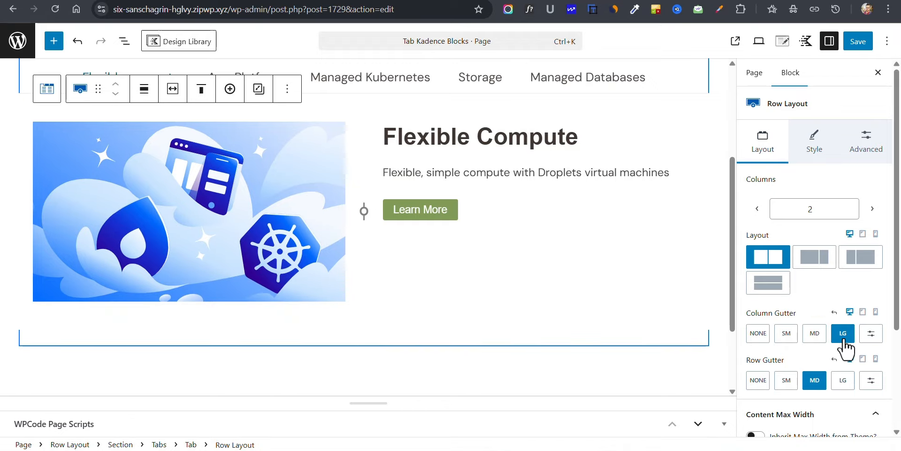
# Step: Vertically align the inner Row Layout's content to the middle
pyautogui.scroll(2, 583, 235)
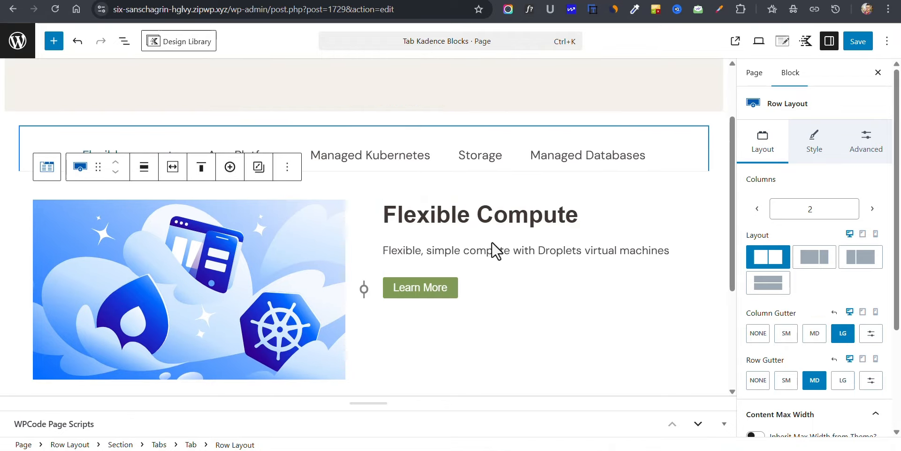
pyautogui.click(202, 176)
pyautogui.click(227, 237)
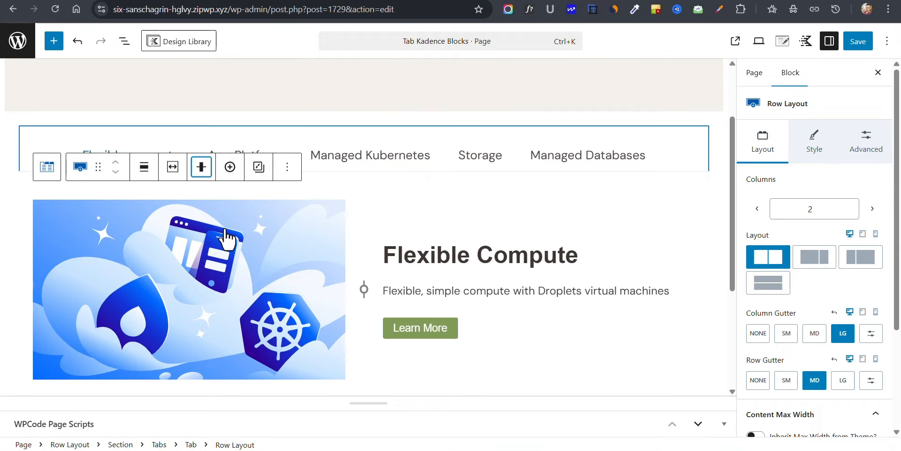
# Step: Set the bottom margin of the "Flexible Compute" heading to 0 px
pyautogui.scroll(-2, 463, 231)
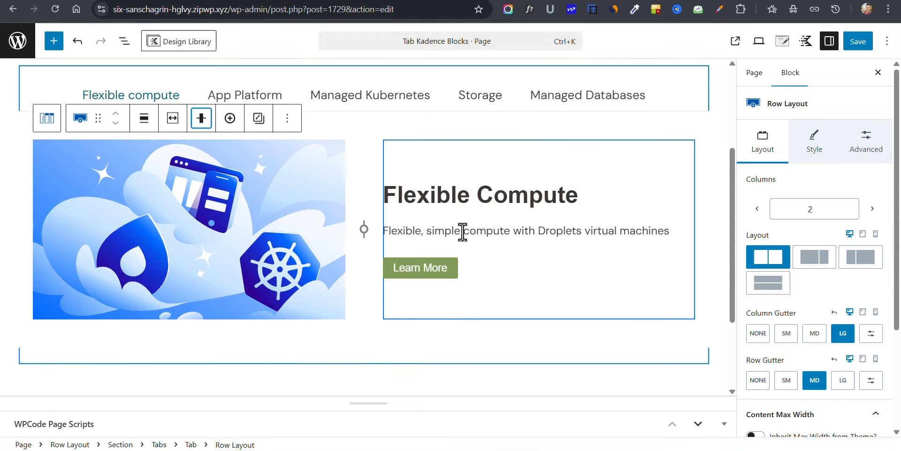
pyautogui.click(446, 170)
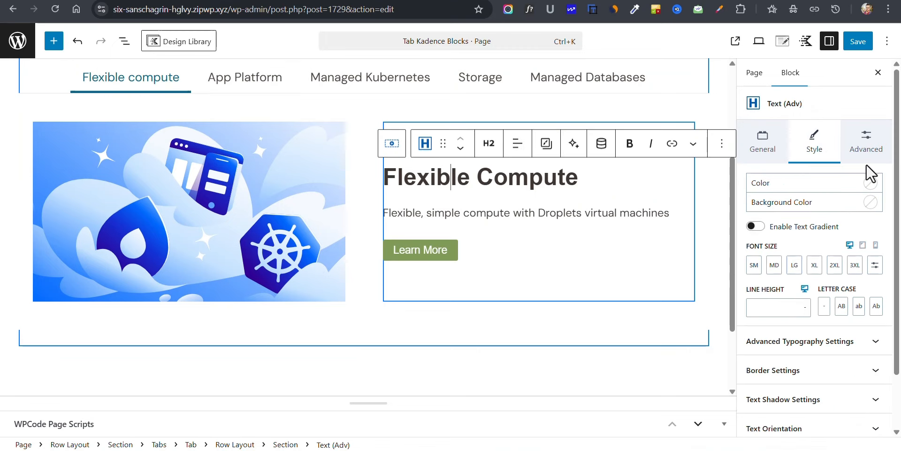
pyautogui.click(876, 155)
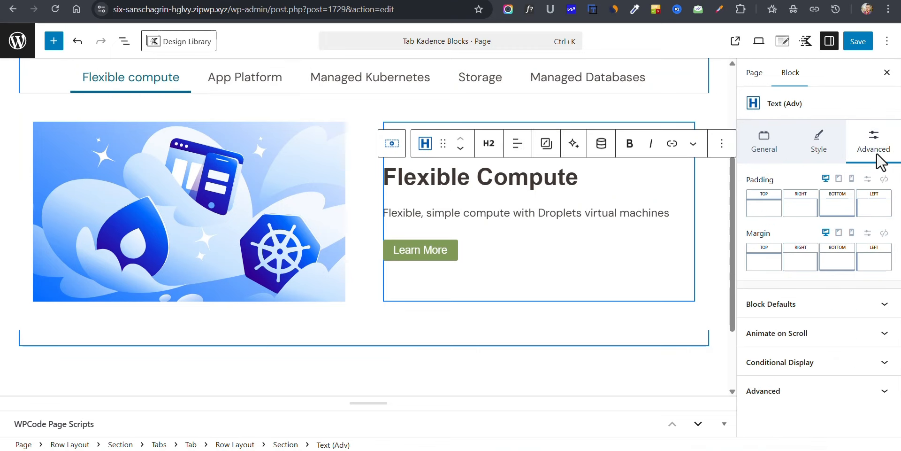
pyautogui.click(868, 232)
pyautogui.write('0')
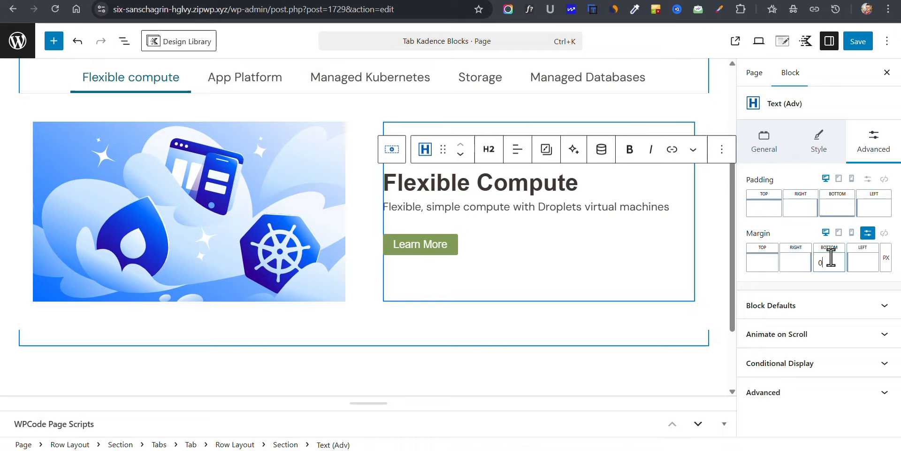
# Step: Transform the description paragraph below the heading into a Text (Adv) block
pyautogui.click(617, 206)
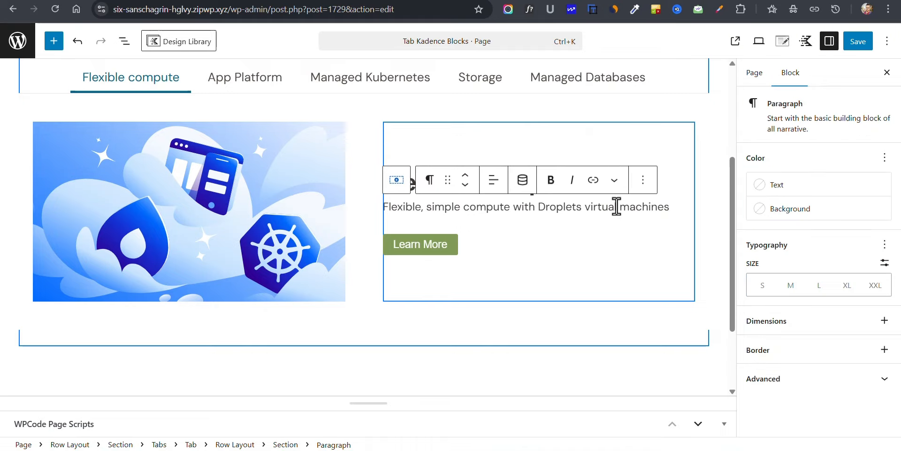
pyautogui.click(430, 180)
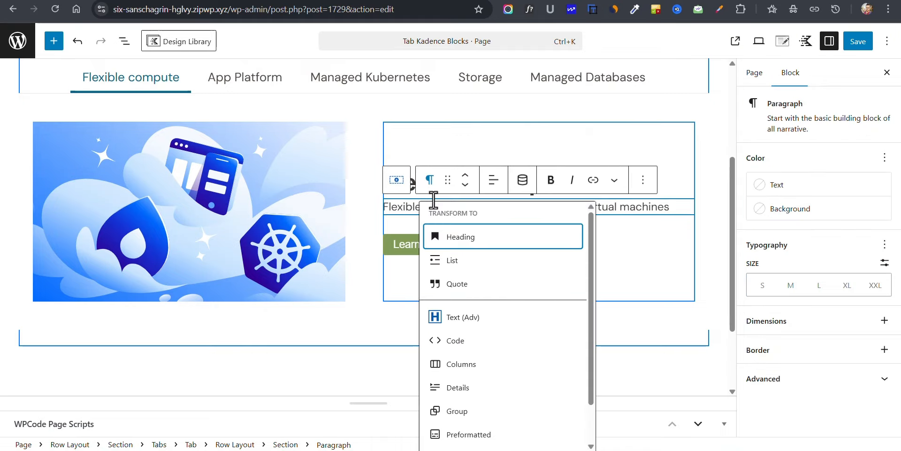
pyautogui.click(463, 317)
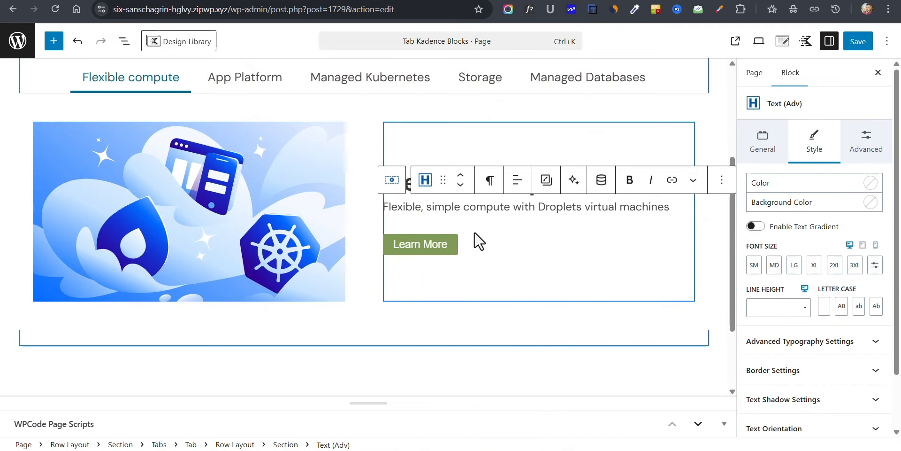
# Step: Set the description text's bottom margin to 15 px
pyautogui.click(866, 144)
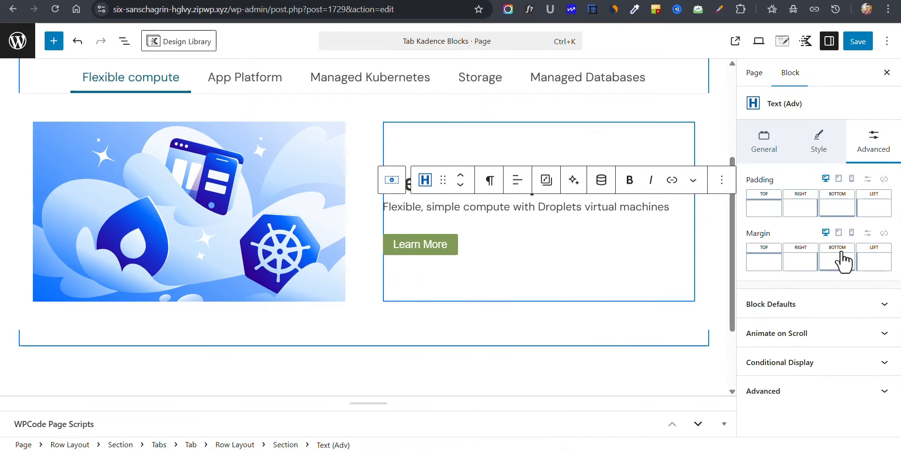
pyautogui.click(868, 232)
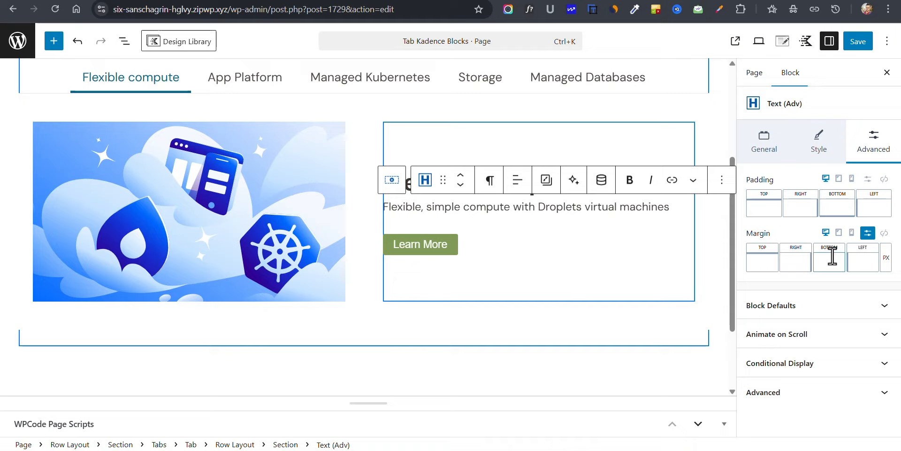
pyautogui.write('10')
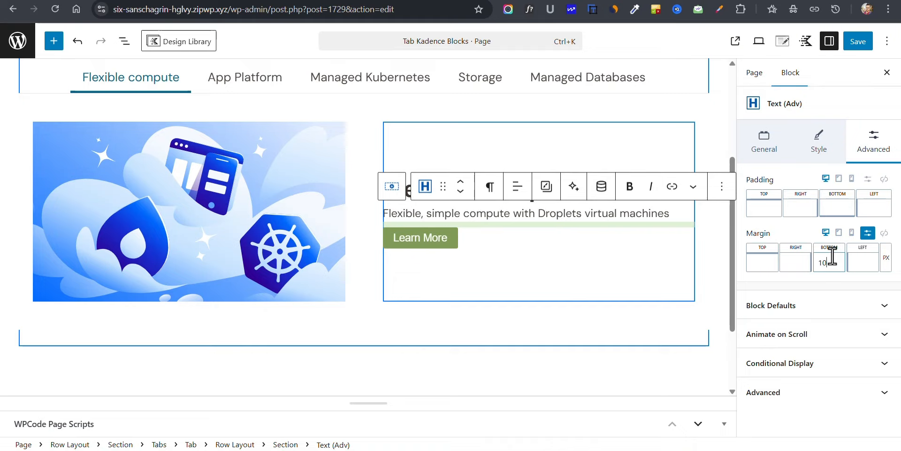
pyautogui.press('BackSpace')
pyautogui.write('5')
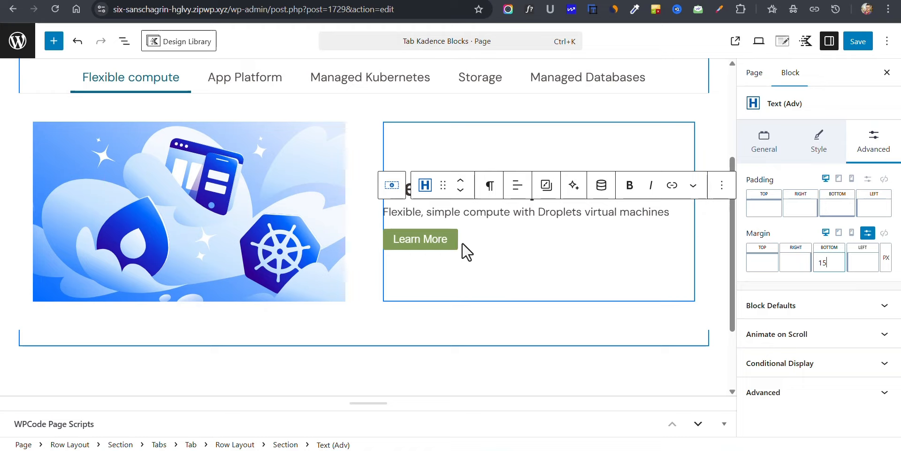
# Step: Set the Learn More button's link to "#"
pyautogui.click(442, 255)
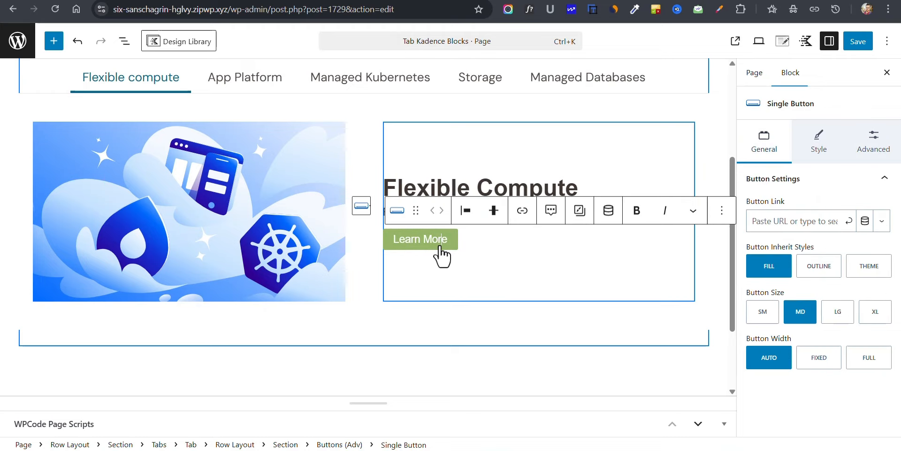
pyautogui.click(800, 221)
pyautogui.write('#')
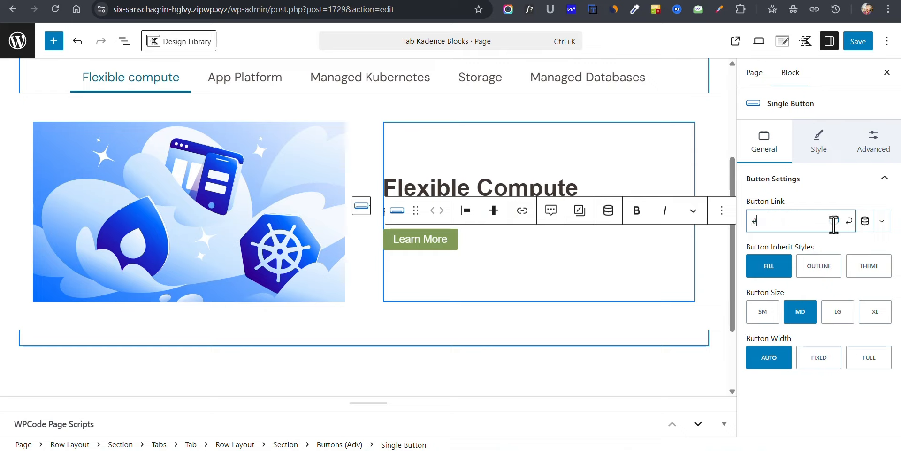
pyautogui.click(833, 225)
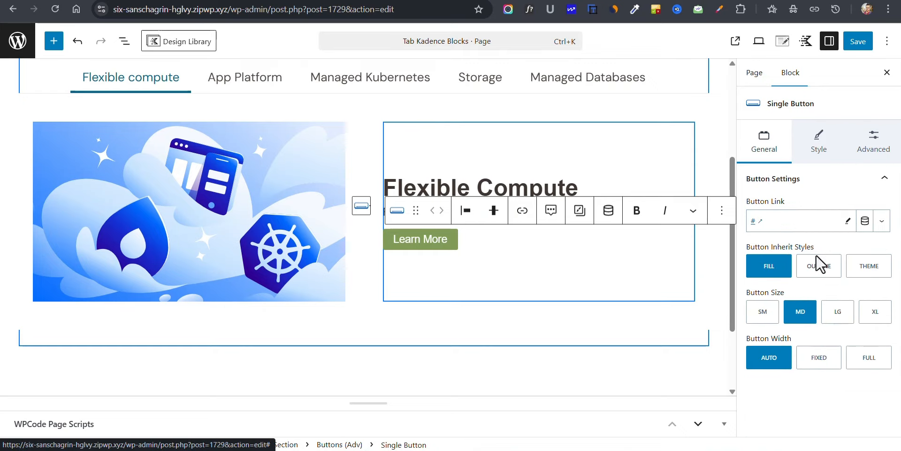
# Step: Switch the Learn More button to the Outline style and set its border width to 0 px
pyautogui.click(837, 277)
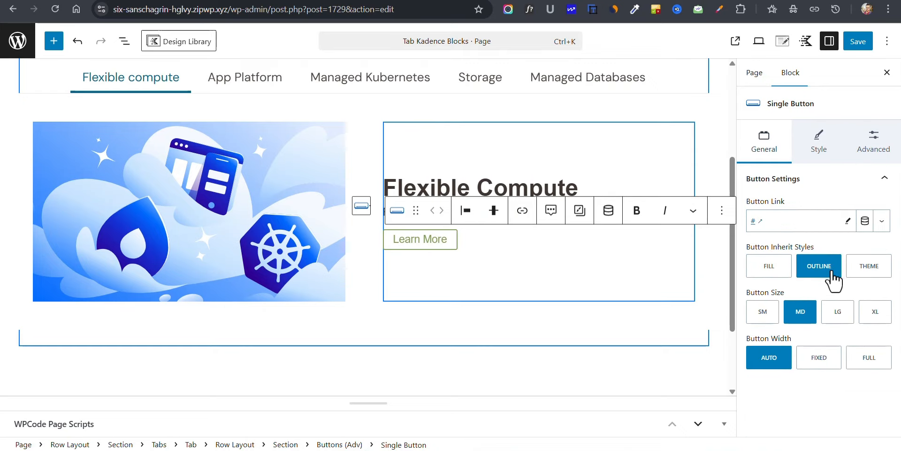
pyautogui.click(819, 143)
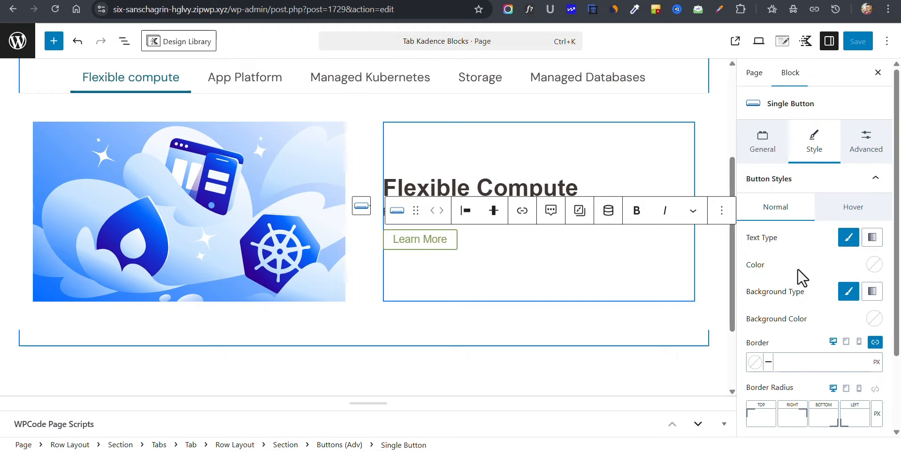
pyautogui.scroll(-2, 802, 277)
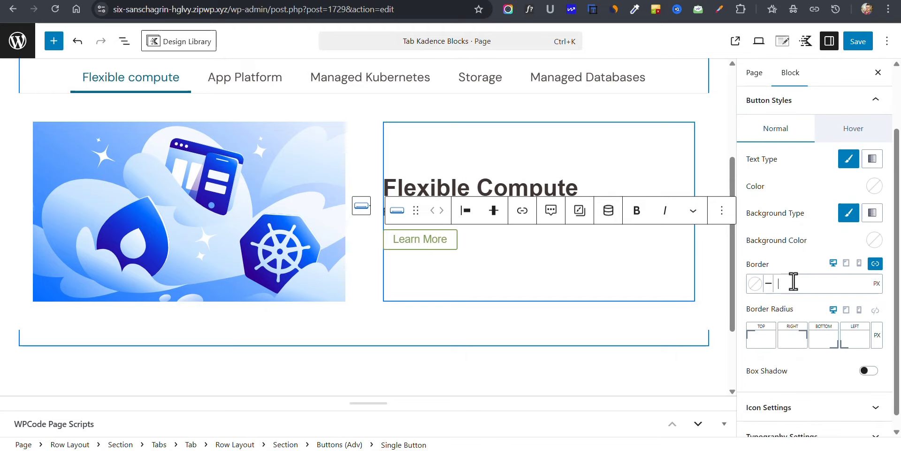
pyautogui.write('0')
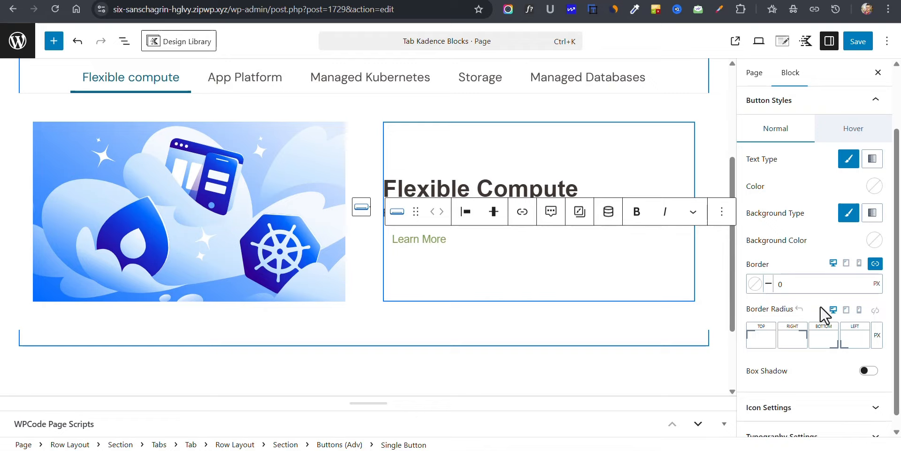
# Step: Add the diagonal up-right arrow line icon to the Learn More button
pyautogui.scroll(-1, 811, 343)
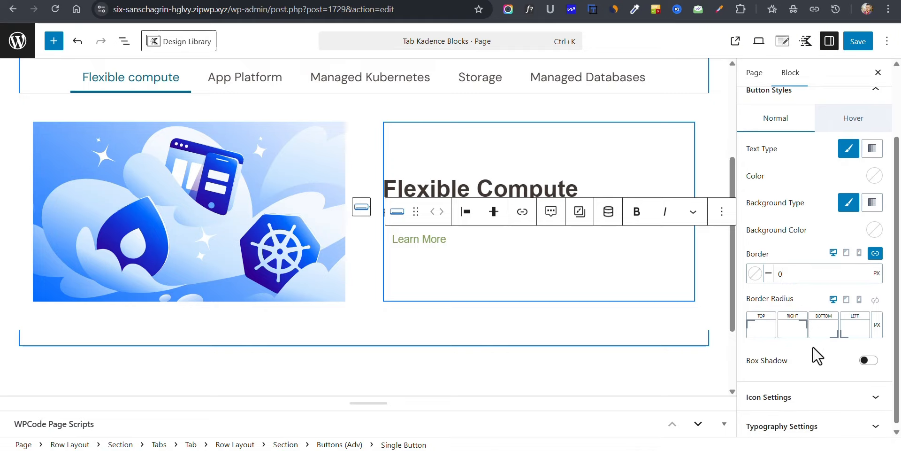
pyautogui.click(798, 396)
pyautogui.scroll(-5, 798, 397)
pyautogui.scroll(-1, 804, 300)
pyautogui.scroll(3, 804, 293)
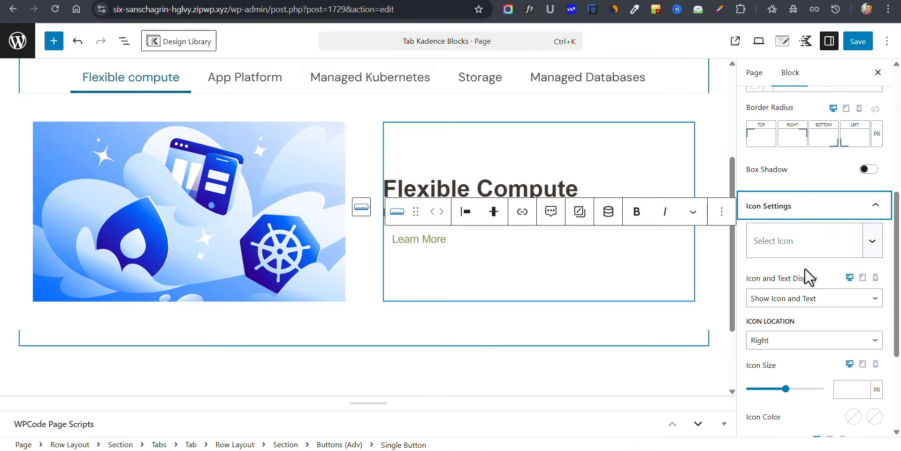
pyautogui.click(804, 253)
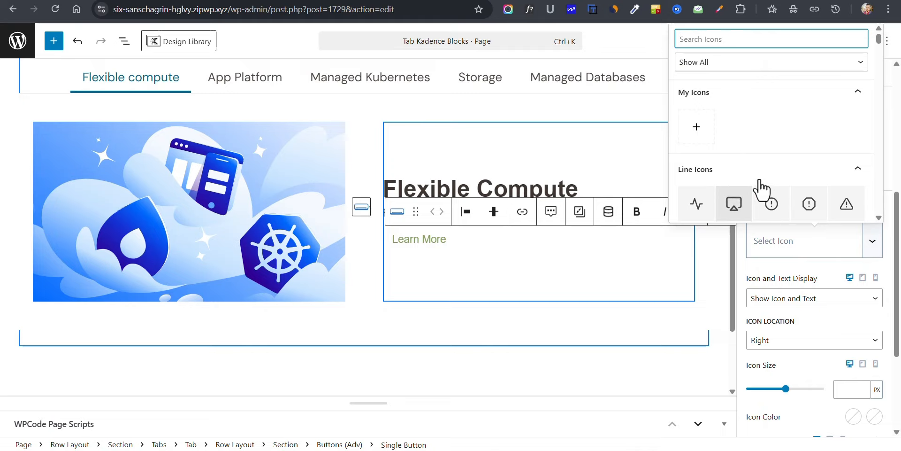
pyautogui.scroll(-3, 778, 181)
pyautogui.click(806, 194)
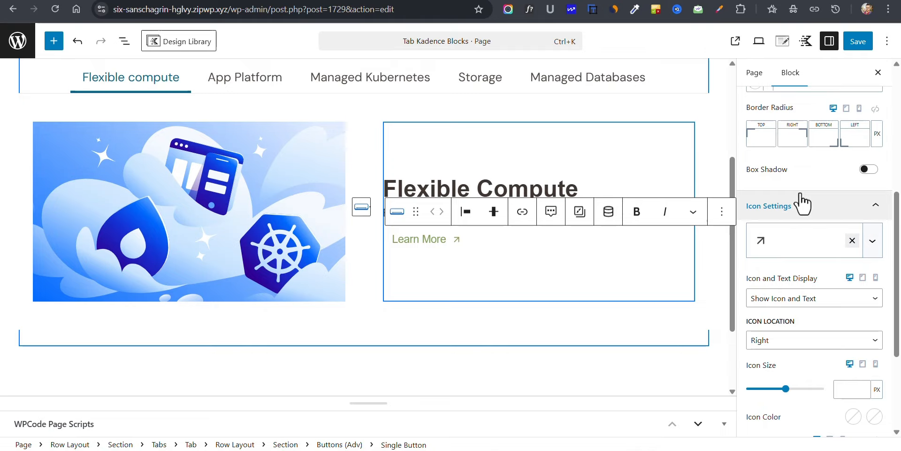
# Step: Set the Learn More button's left margin to -15 px so it lines up with the description text
pyautogui.scroll(5, 819, 253)
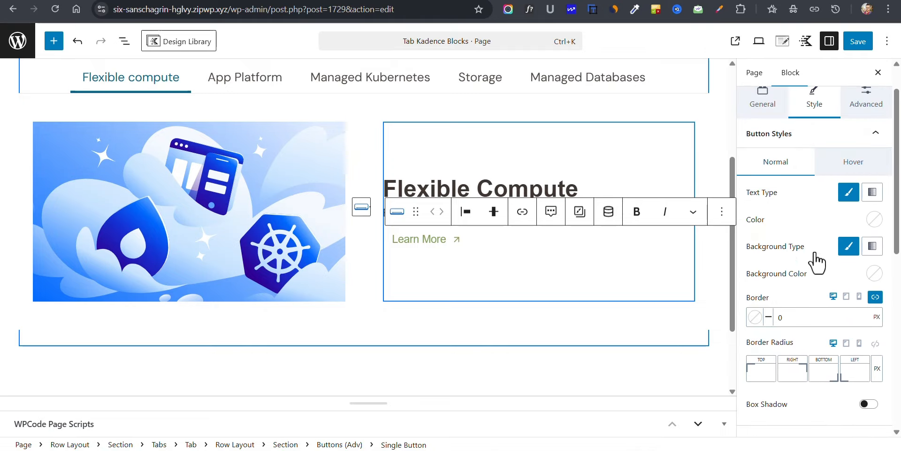
pyautogui.click(866, 99)
pyautogui.click(858, 232)
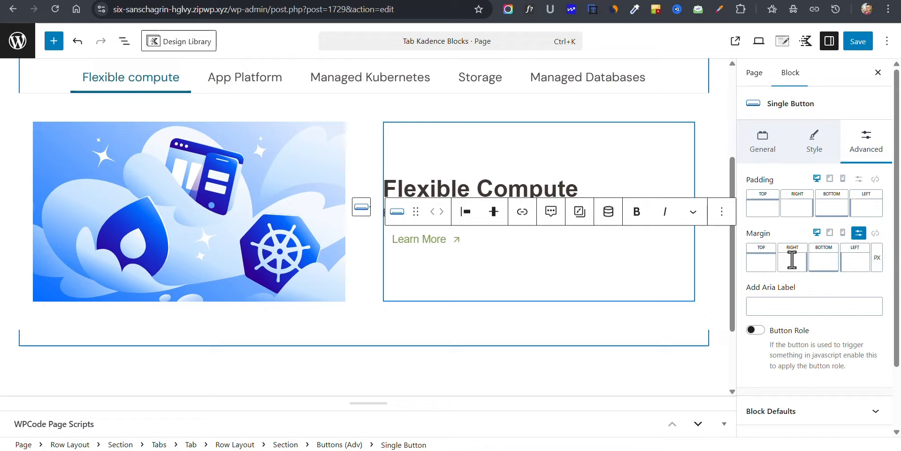
pyautogui.click(850, 265)
pyautogui.write('-15')
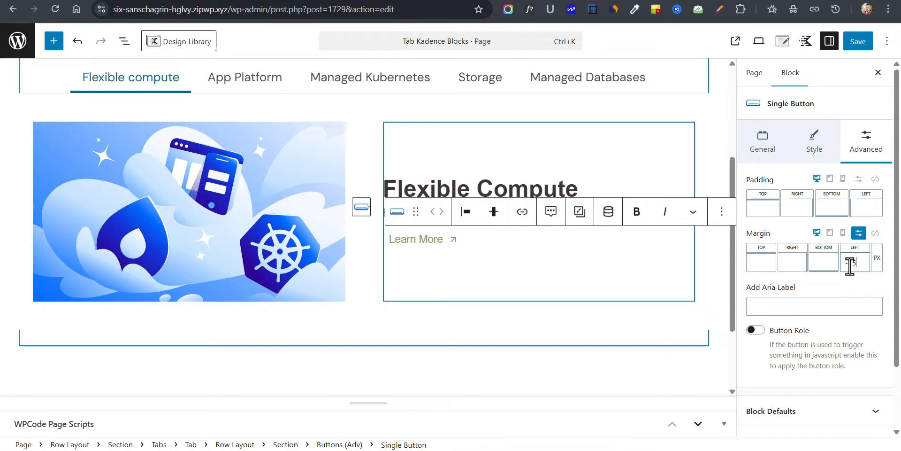
pyautogui.click(376, 314)
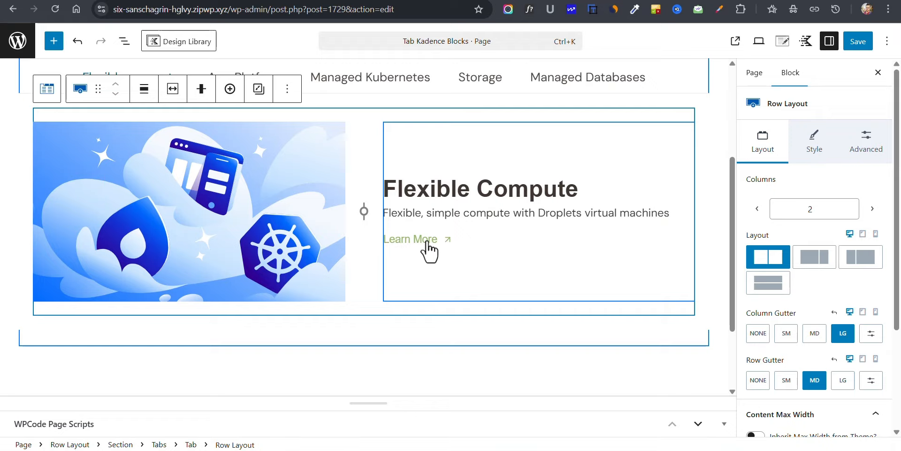
pyautogui.click(359, 342)
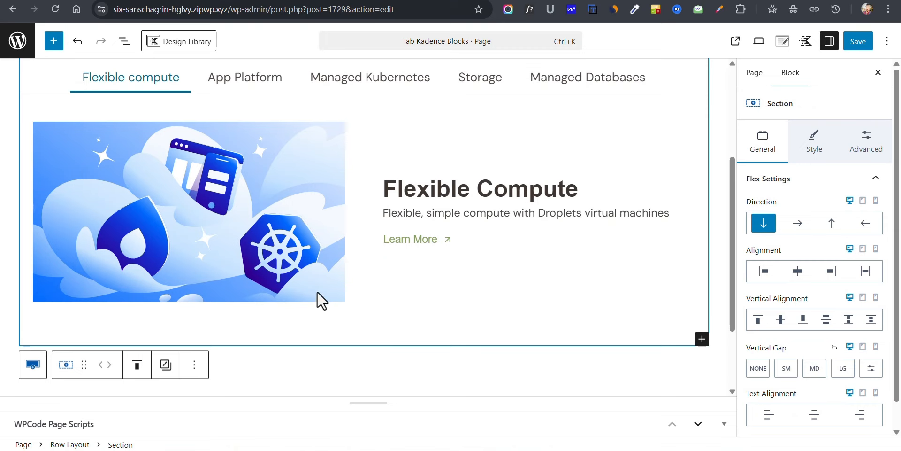
# Step: Round all corners of the Flexible compute tab's image with a linked border radius of 7 px
pyautogui.click(214, 196)
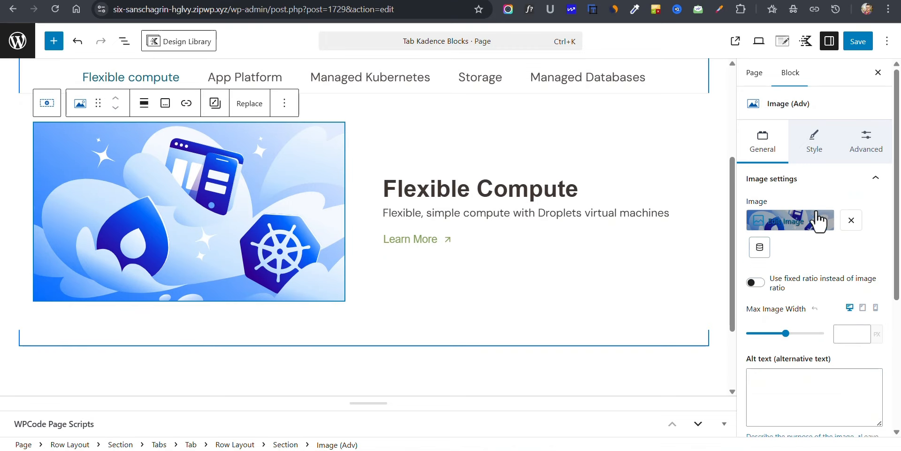
pyautogui.scroll(-5, 812, 213)
pyautogui.scroll(5, 810, 293)
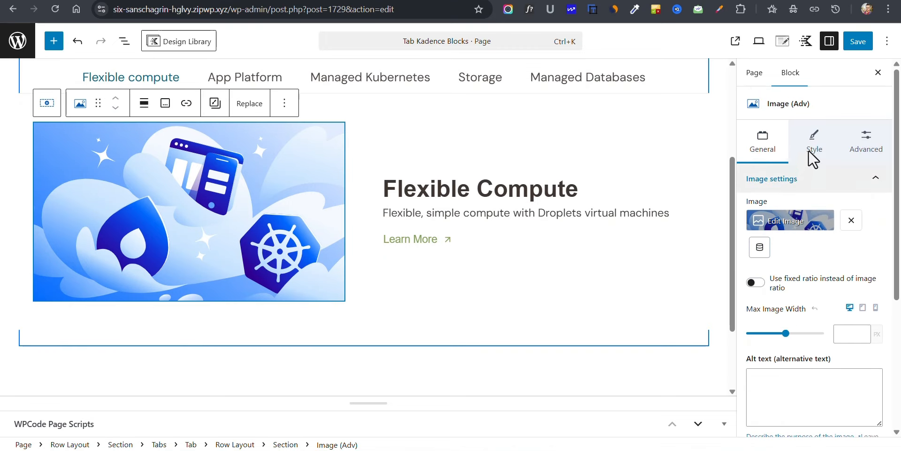
pyautogui.click(808, 150)
pyautogui.scroll(-2, 801, 300)
pyautogui.scroll(-1, 809, 333)
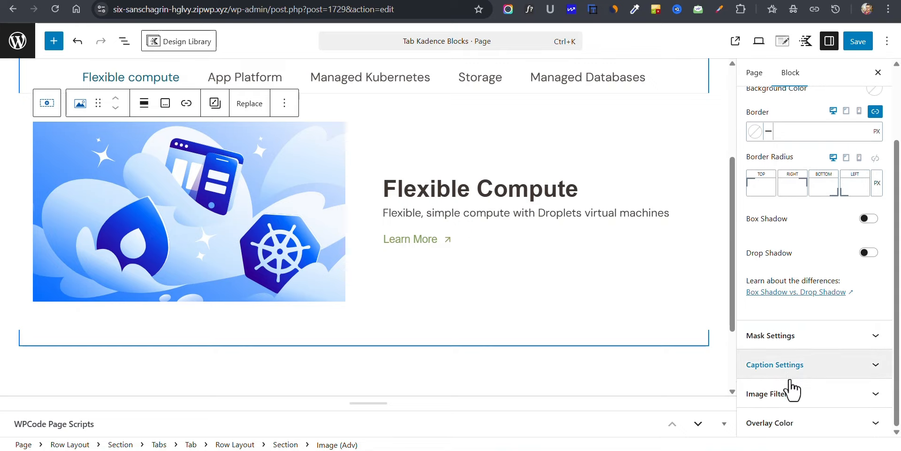
pyautogui.scroll(2, 797, 258)
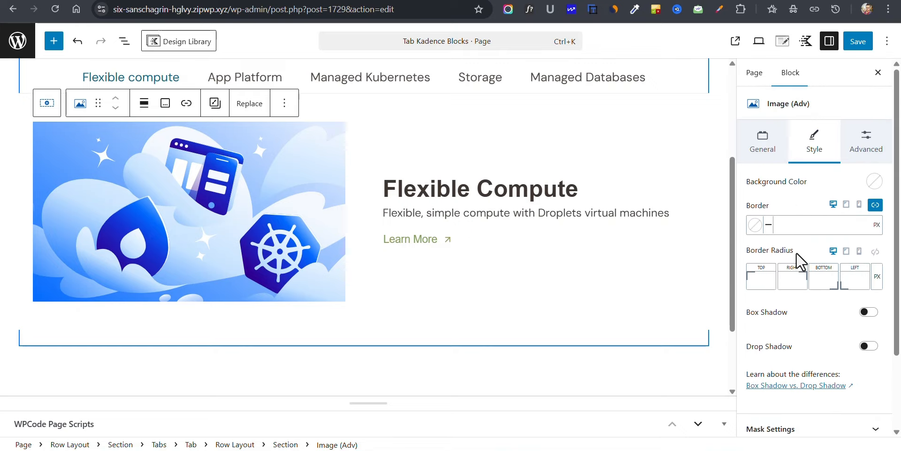
pyautogui.click(871, 256)
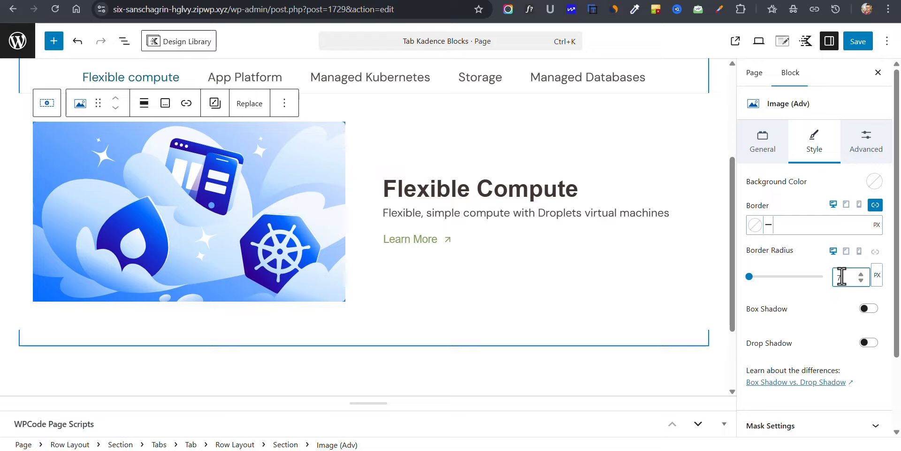
pyautogui.click(783, 299)
pyautogui.click(4, 258)
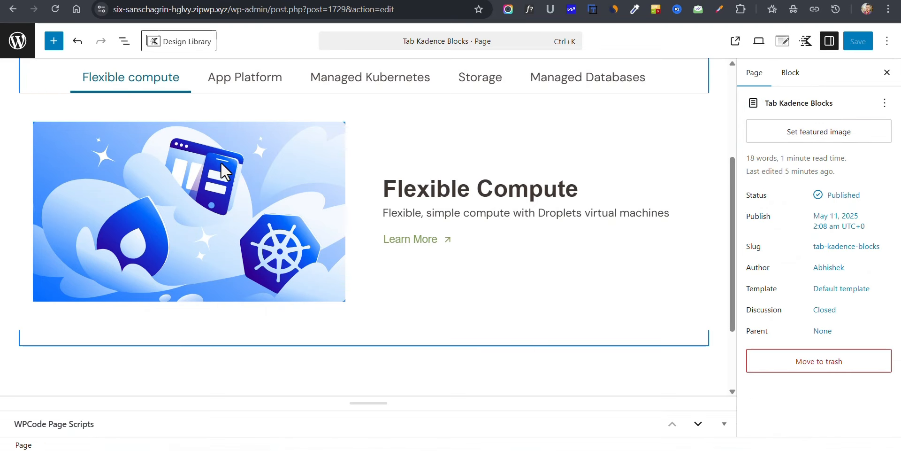
pyautogui.scroll(2, 329, 225)
pyautogui.scroll(-2, 318, 258)
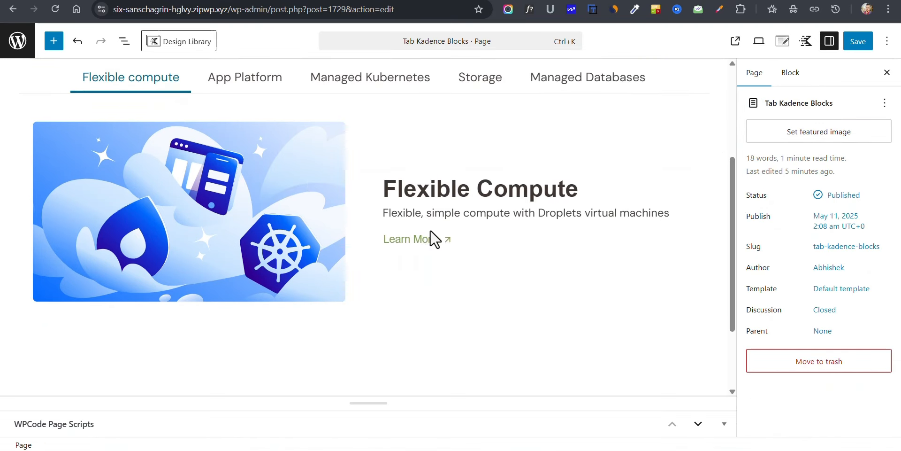
# Step: Set the Learn More button's hover text color to red, FF0000
pyautogui.click(421, 240)
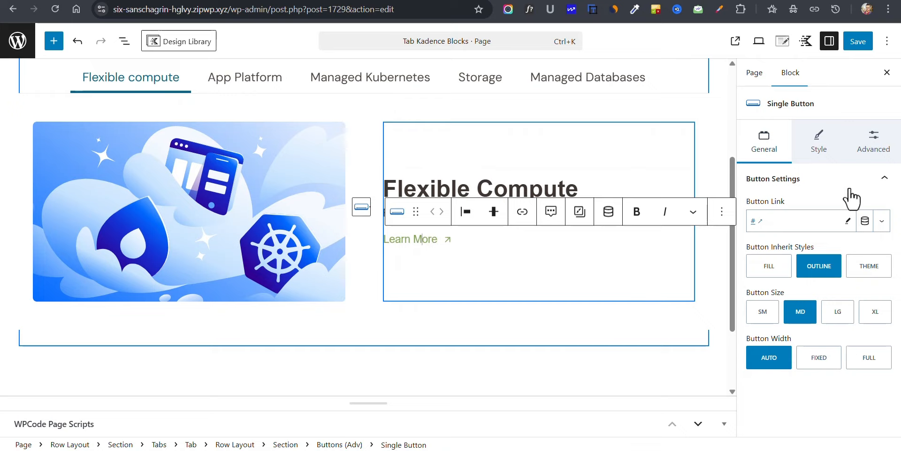
pyautogui.click(830, 145)
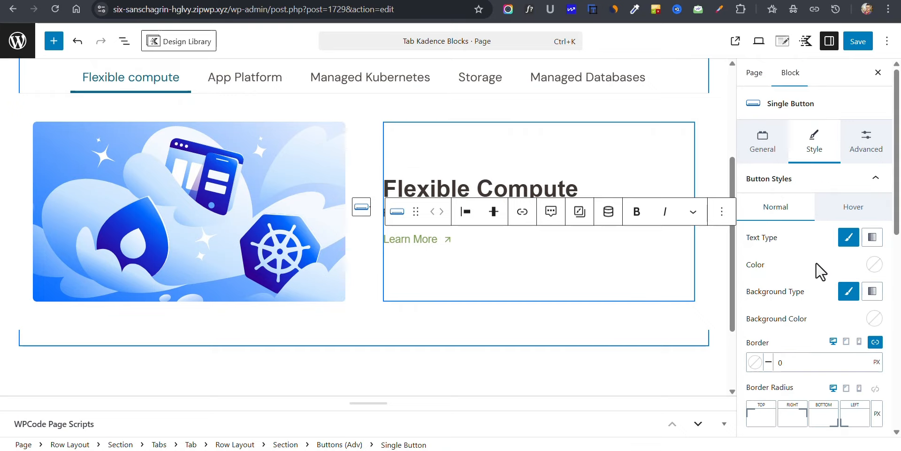
pyautogui.click(853, 211)
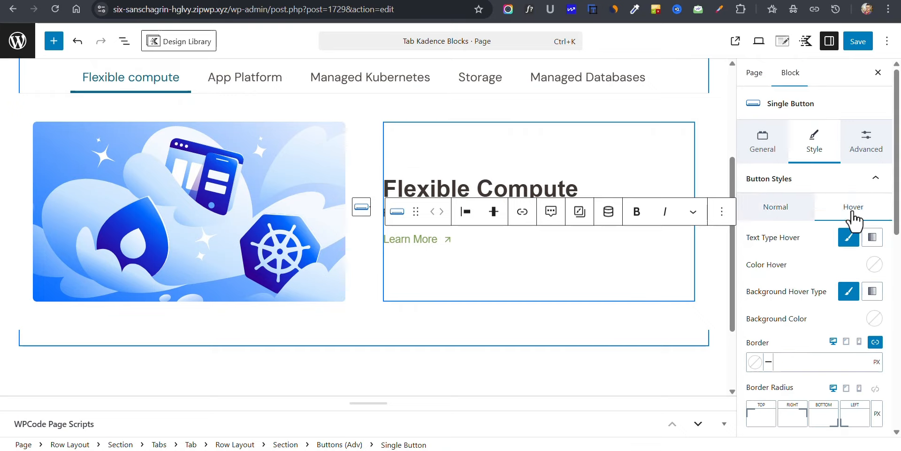
pyautogui.click(874, 265)
pyautogui.moveTo(867, 86); pyautogui.dragTo(886, 66)
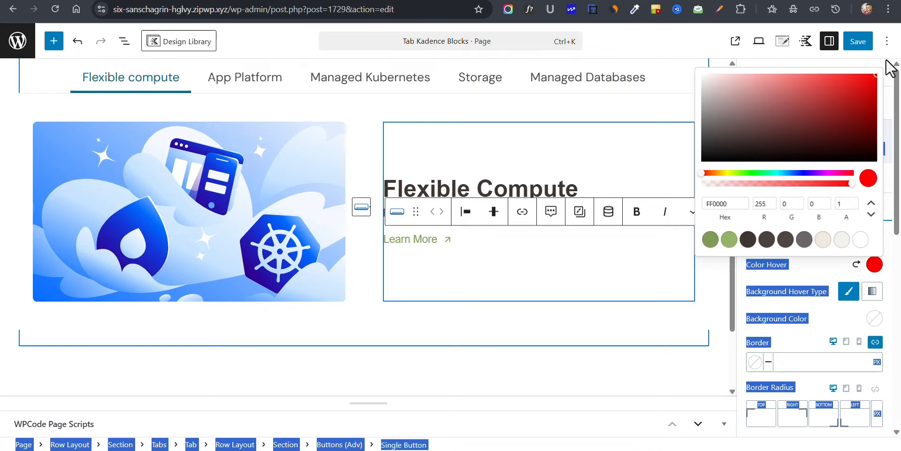
pyautogui.click(833, 290)
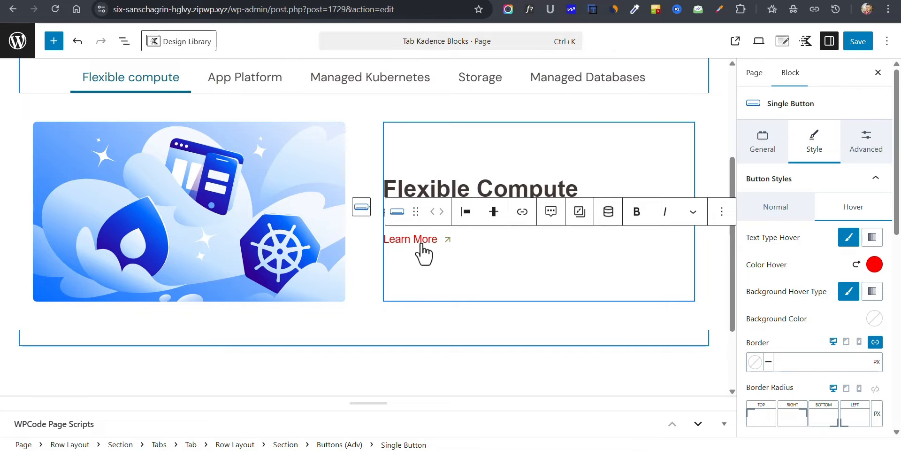
pyautogui.click(3, 232)
pyautogui.scroll(2, 3, 241)
pyautogui.scroll(-2, 162, 218)
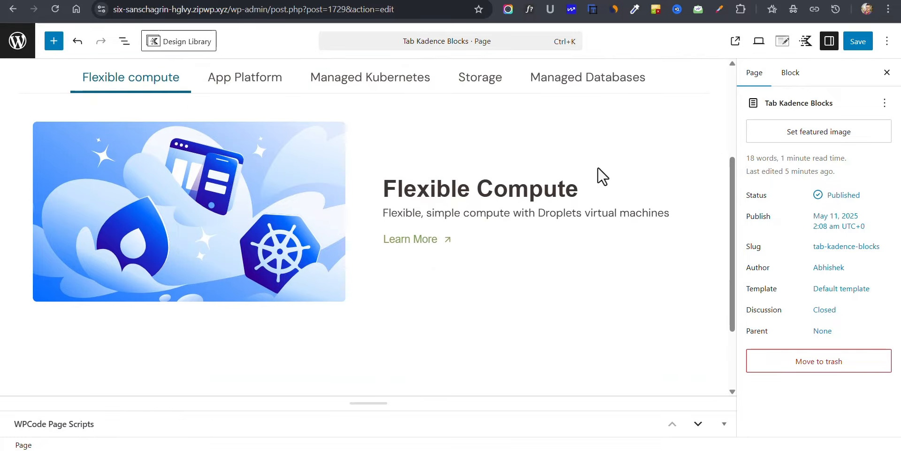
# Step: Save the page, compare its published version with the tabs on DigitalOcean's website-hosting page, and return to the page editor
pyautogui.click(858, 47)
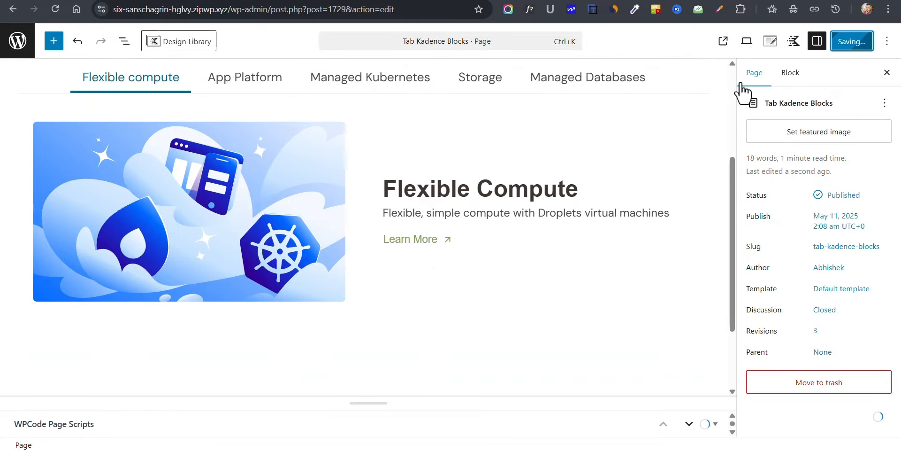
pyautogui.click(735, 42)
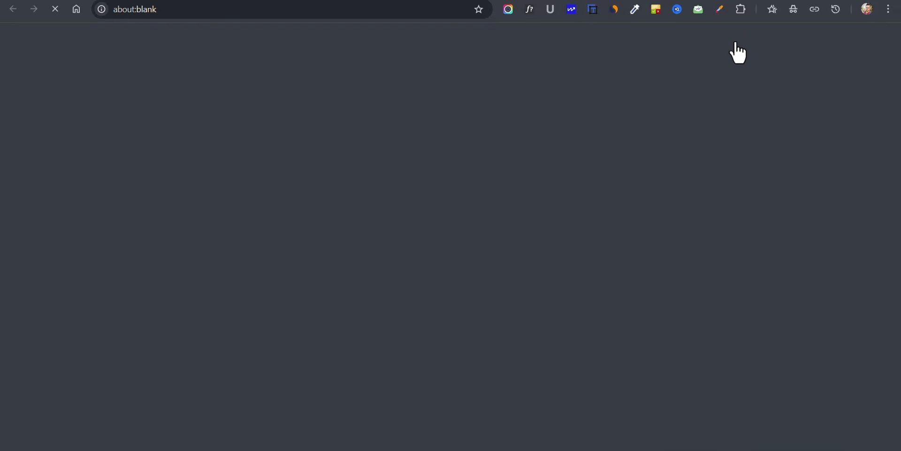
pyautogui.scroll(-3, 774, 216)
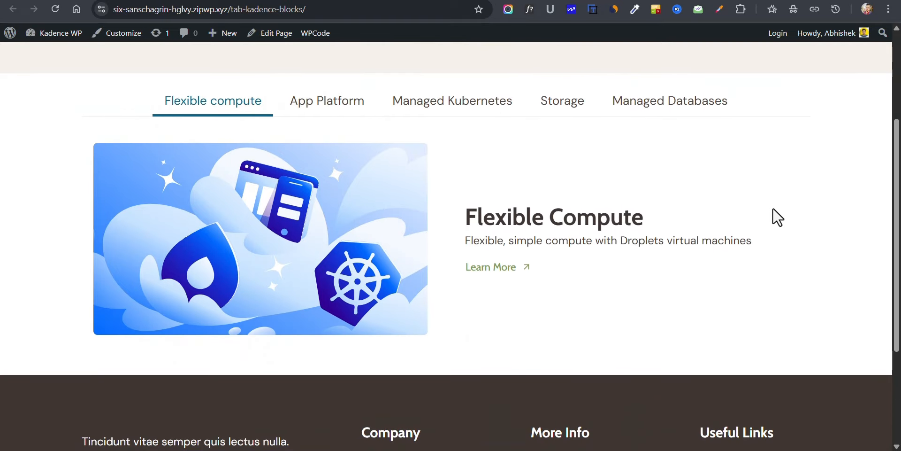
pyautogui.scroll(2, 775, 216)
pyautogui.click(155, 0)
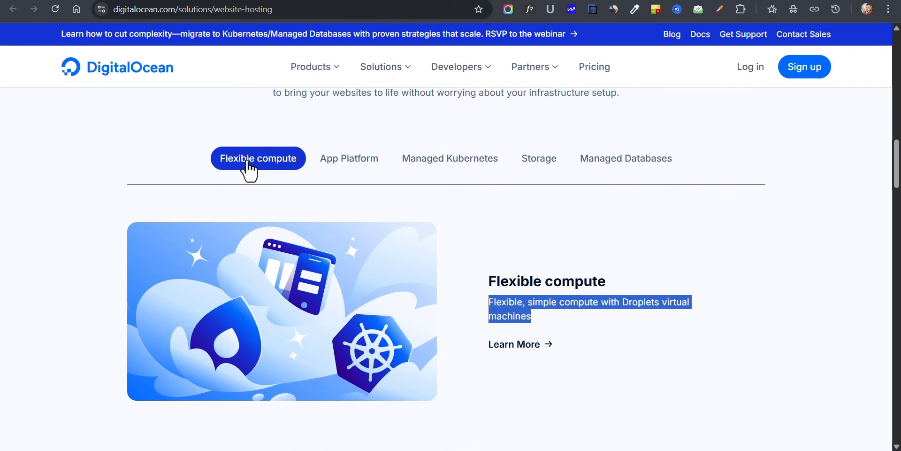
pyautogui.click(232, 1)
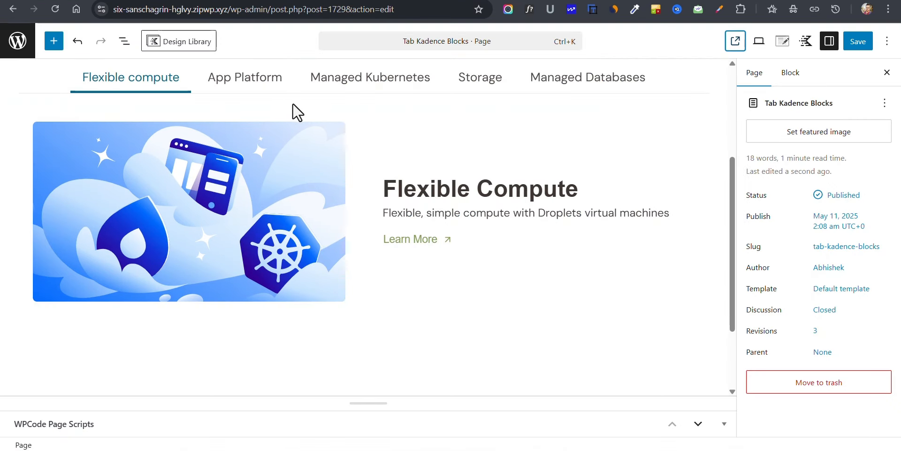
# Step: Set the Tabs block's normal title background to the first, darker green palette color
pyautogui.scroll(2, 141, 110)
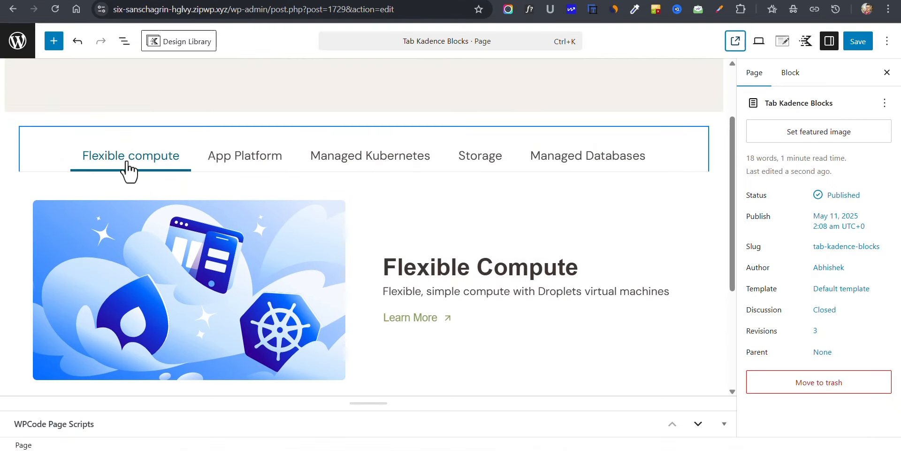
pyautogui.click(156, 172)
pyautogui.click(827, 140)
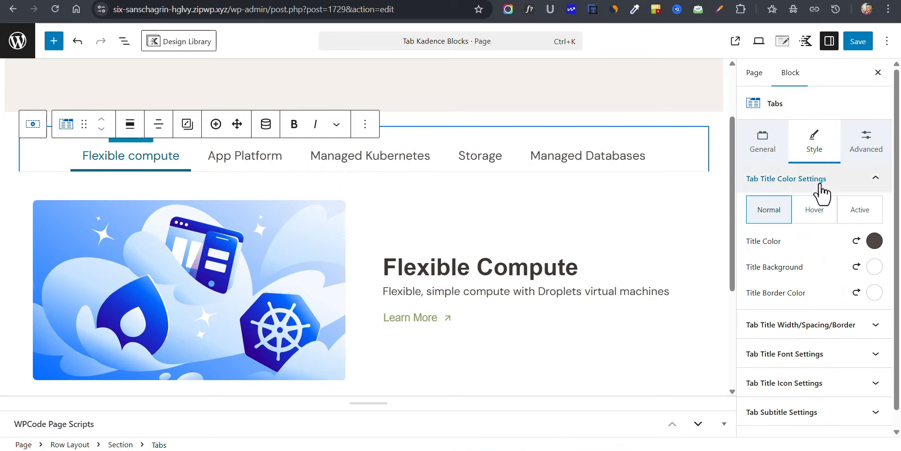
pyautogui.click(873, 268)
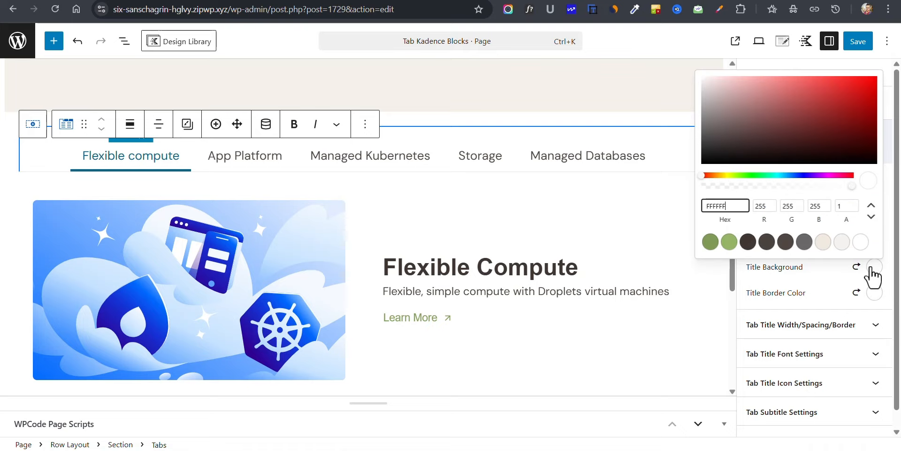
pyautogui.click(711, 243)
pyautogui.click(810, 275)
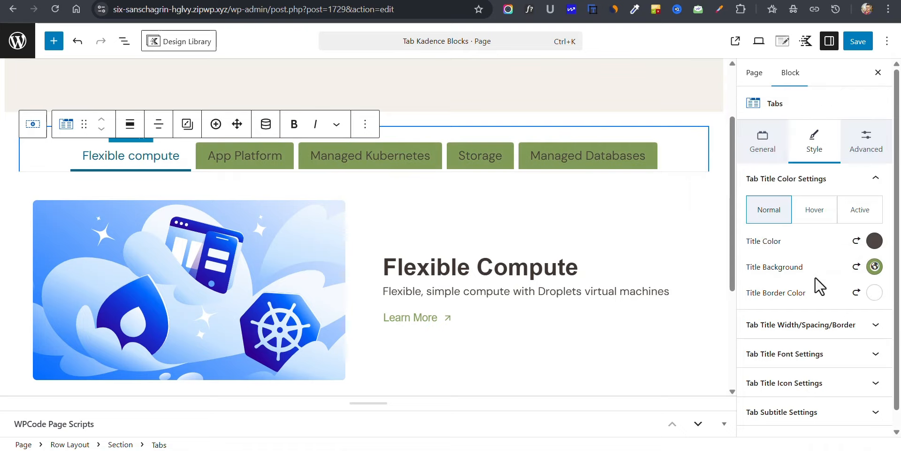
# Step: Set the Tabs block's normal title color to white and clear the active title color
pyautogui.click(874, 266)
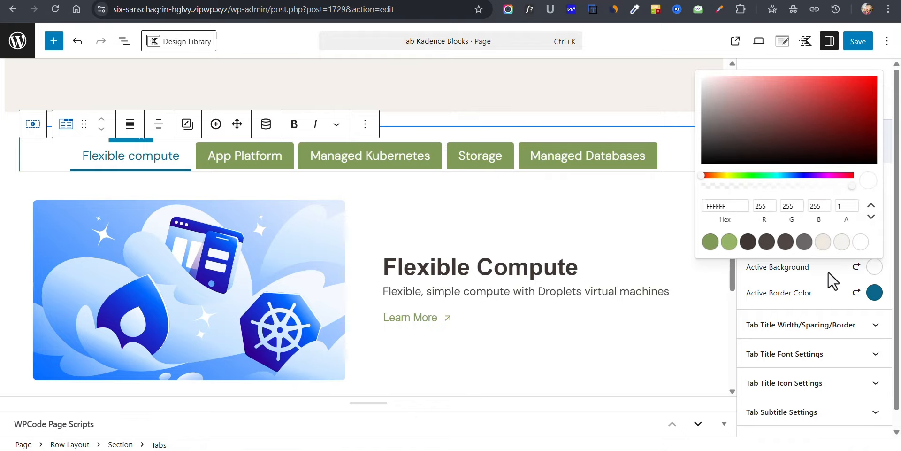
pyautogui.click(874, 266)
pyautogui.click(857, 241)
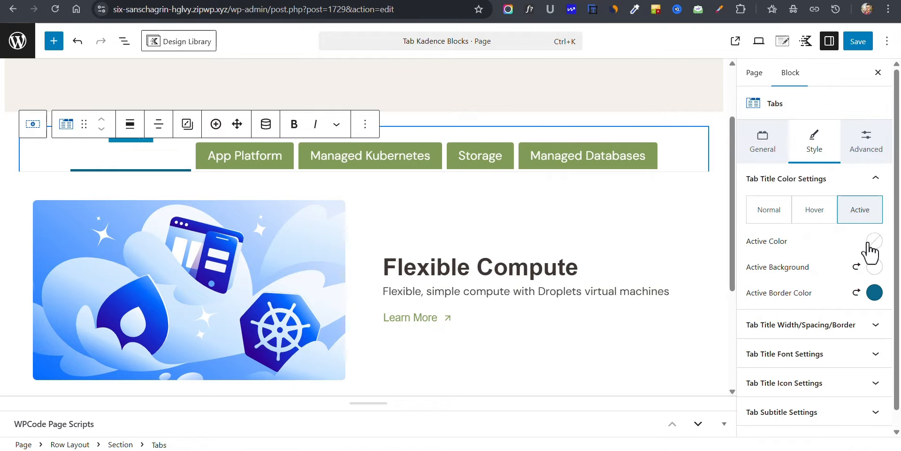
# Step: Copy the active border color's hex value 0A6689 and apply it as the active title background
pyautogui.click(874, 293)
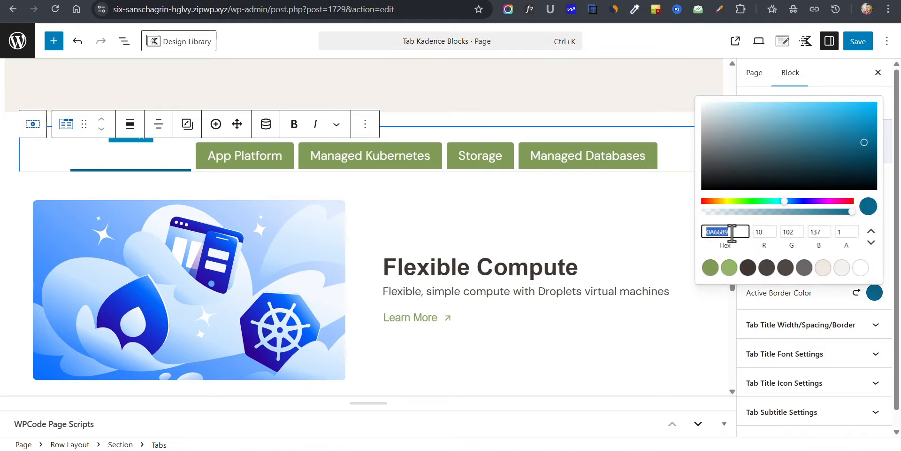
pyautogui.click(798, 289)
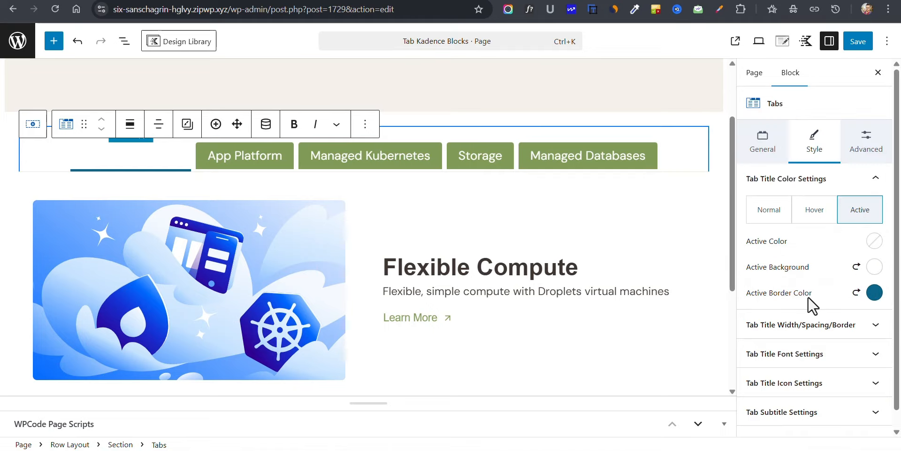
pyautogui.click(874, 267)
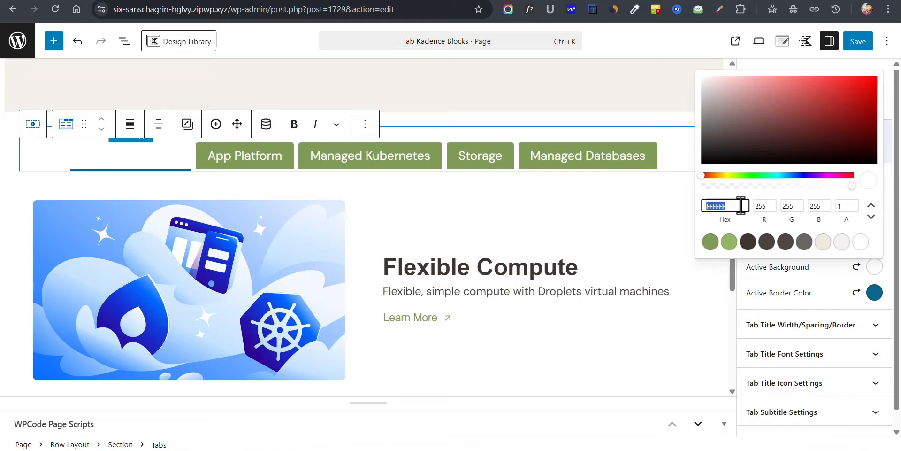
pyautogui.write('0a6689')
pyautogui.click(842, 296)
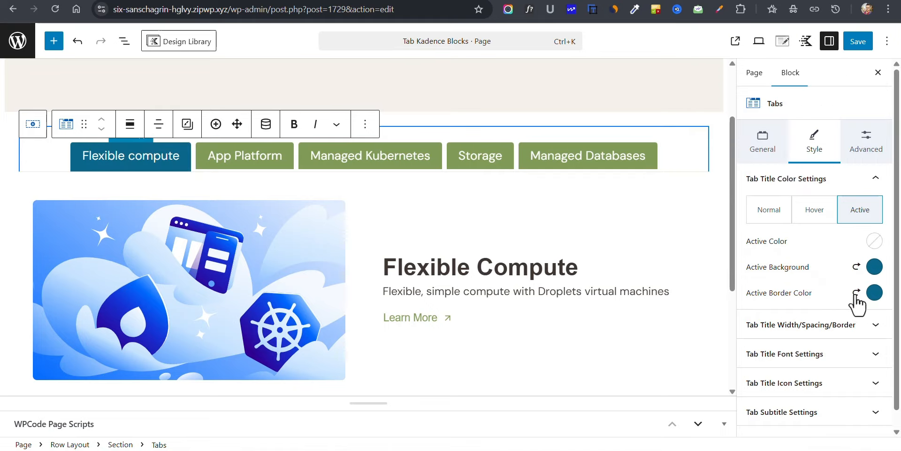
# Step: Clear the active title border color and set the tab titles' bottom border width to 0 px
pyautogui.click(856, 291)
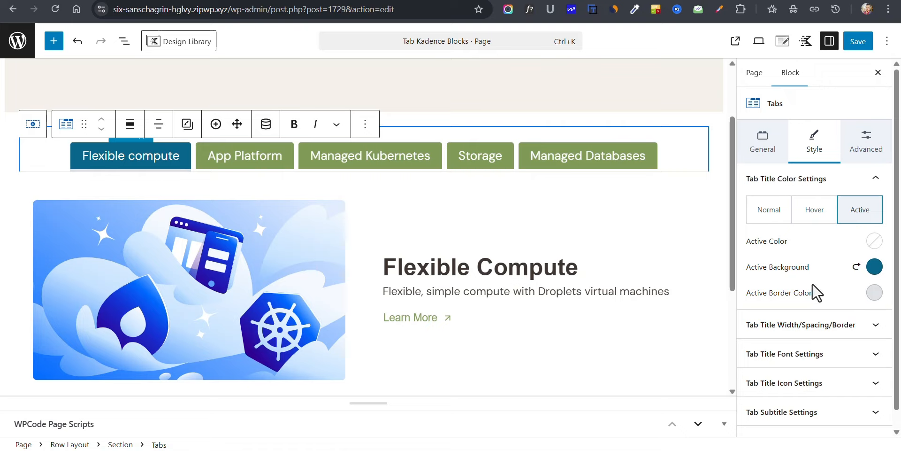
pyautogui.click(804, 332)
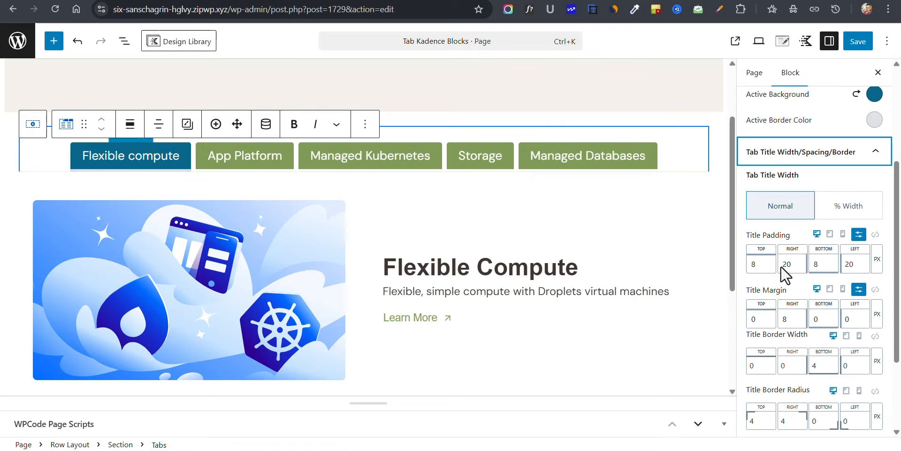
pyautogui.scroll(4, 833, 159)
# Step: Set the tab titles' hover background to the copied blue, 0A6689
pyautogui.click(814, 209)
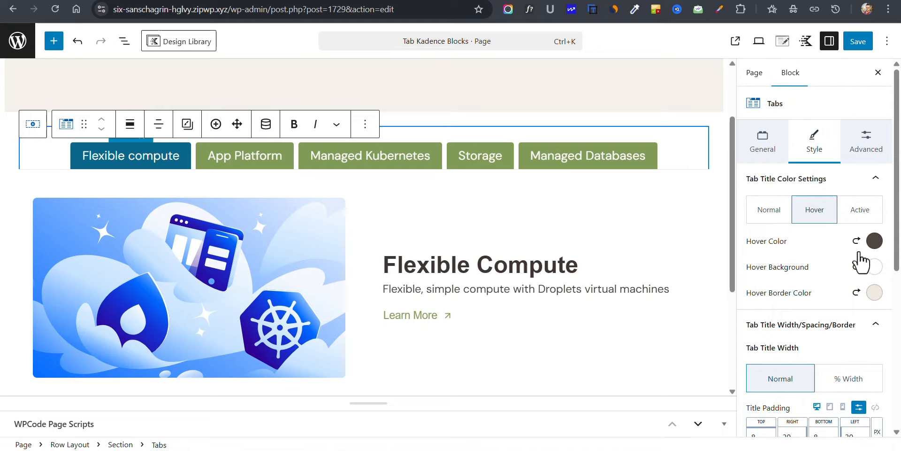
pyautogui.click(874, 266)
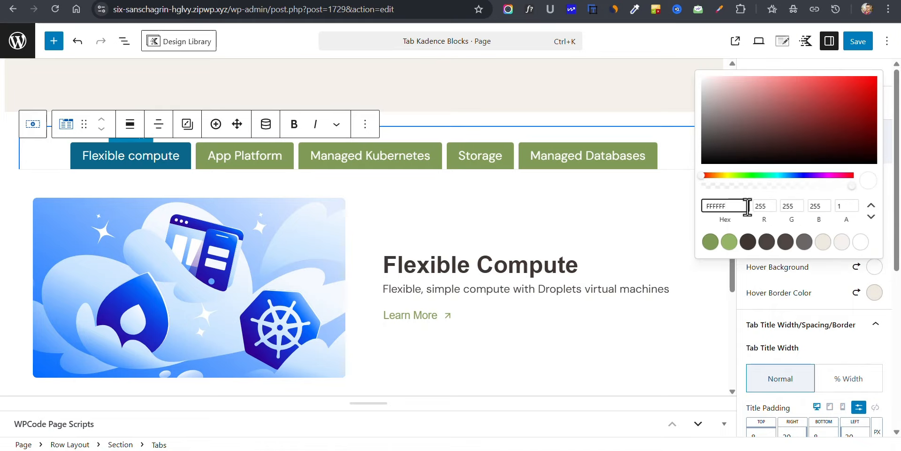
pyautogui.write('0A6689')
pyautogui.click(830, 273)
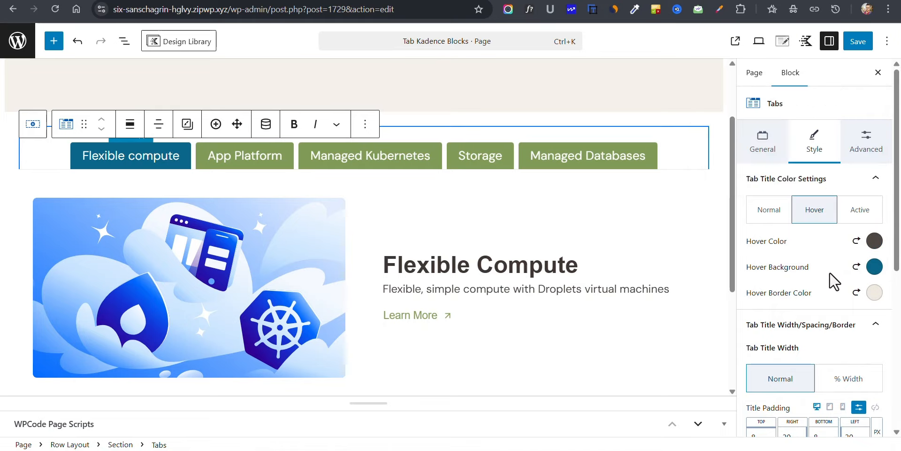
# Step: Set the tab titles' hover text color to white and clear the hover border color
pyautogui.click(875, 241)
pyautogui.click(860, 216)
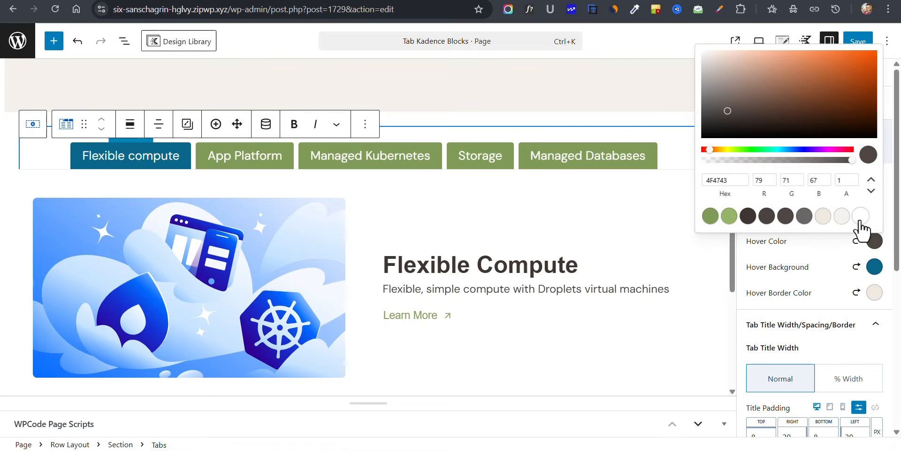
pyautogui.click(868, 296)
pyautogui.click(856, 292)
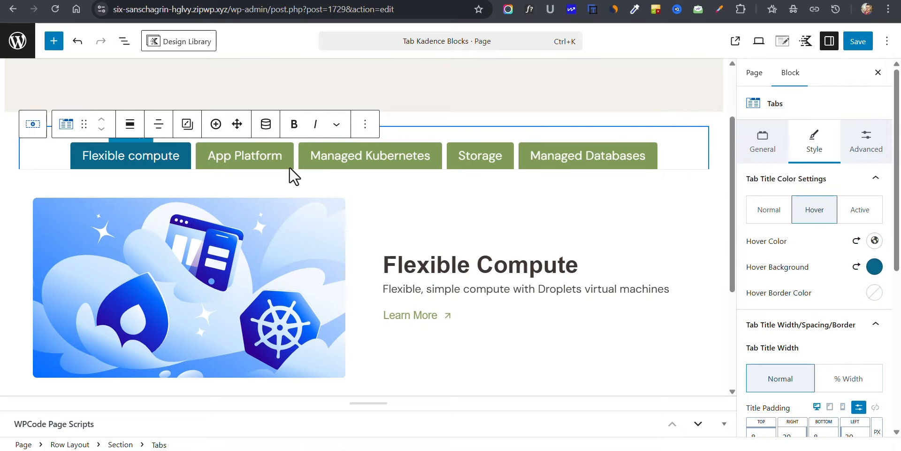
# Step: Switch through the other tabs in the editor to check the active title styling, and return to Flexible compute
pyautogui.click(235, 168)
pyautogui.click(348, 169)
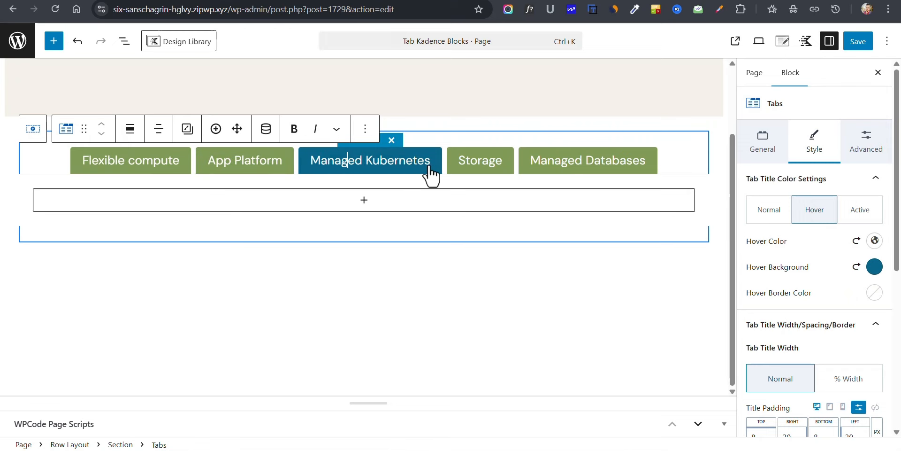
pyautogui.click(507, 170)
pyautogui.click(537, 169)
pyautogui.click(168, 163)
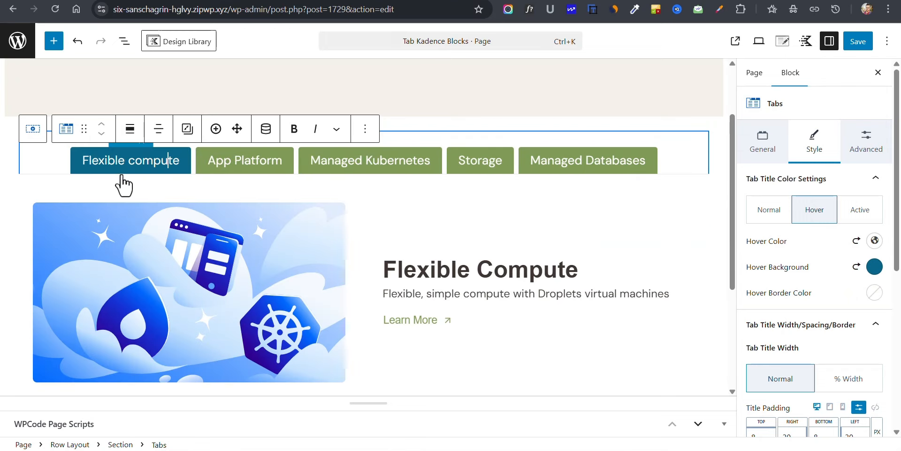
# Step: Save the page and try the App Platform and Managed Kubernetes tabs on its published version
pyautogui.click(4, 207)
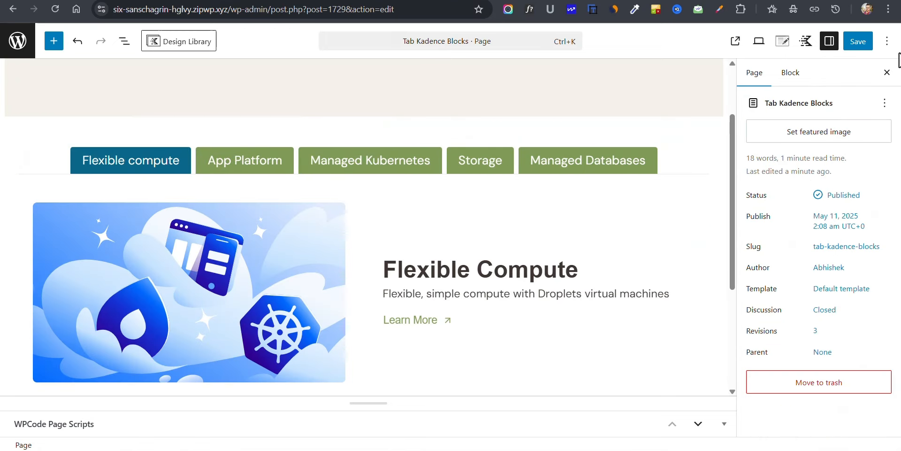
pyautogui.click(861, 42)
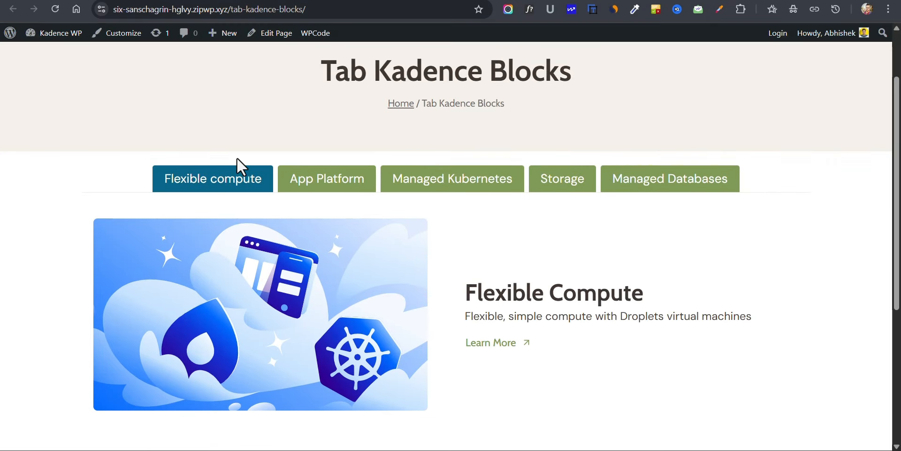
pyautogui.click(323, 184)
pyautogui.click(458, 180)
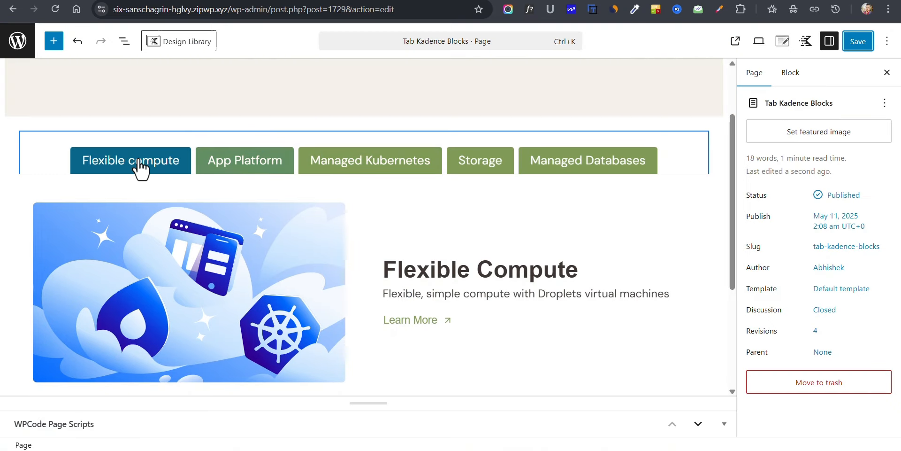
# Step: Set the Tabs block's top content border to 2 px in the dark palette color 3F3733
pyautogui.click(141, 167)
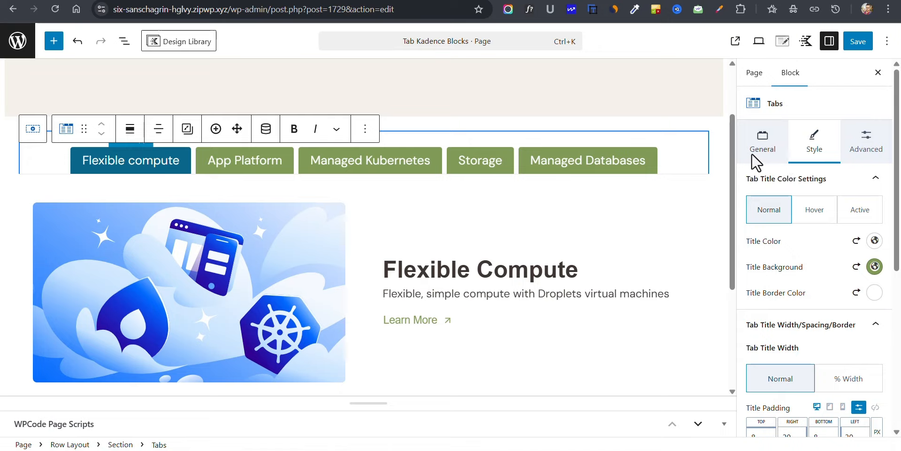
pyautogui.click(758, 142)
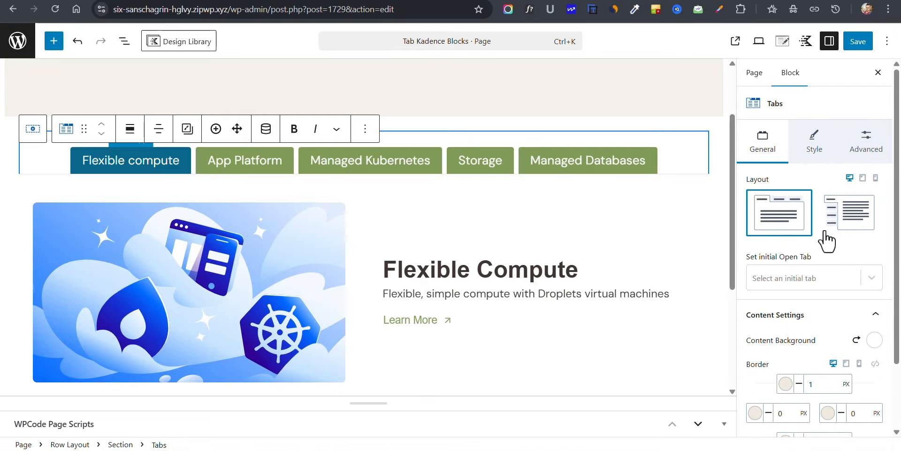
pyautogui.doubleClick(816, 385)
pyautogui.write('2')
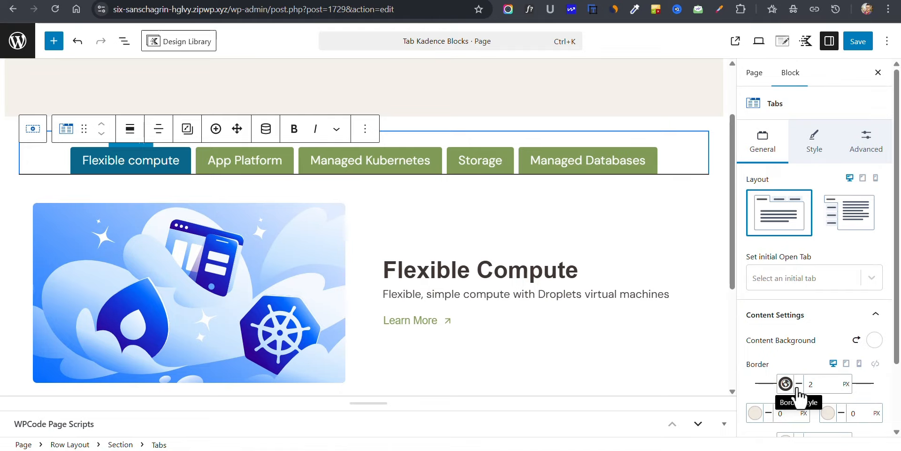
# Step: Clear the tab titles' top margin and set their bottom margin to 15 px
pyautogui.click(812, 146)
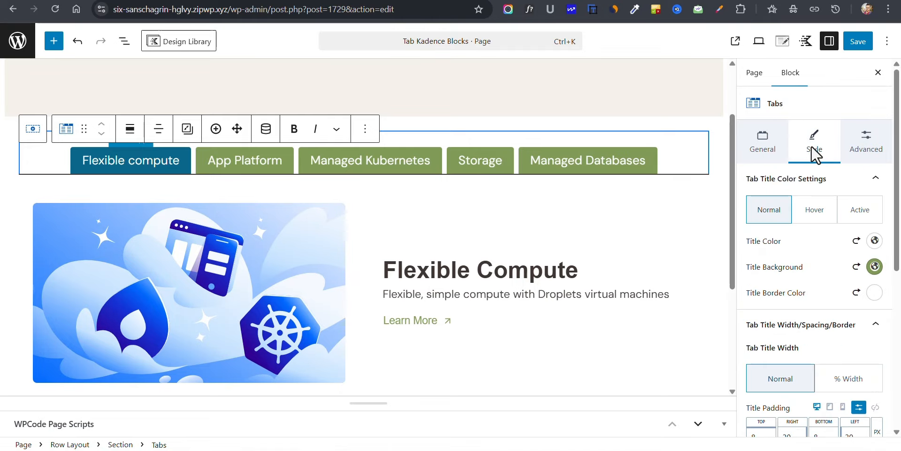
pyautogui.scroll(-3, 811, 301)
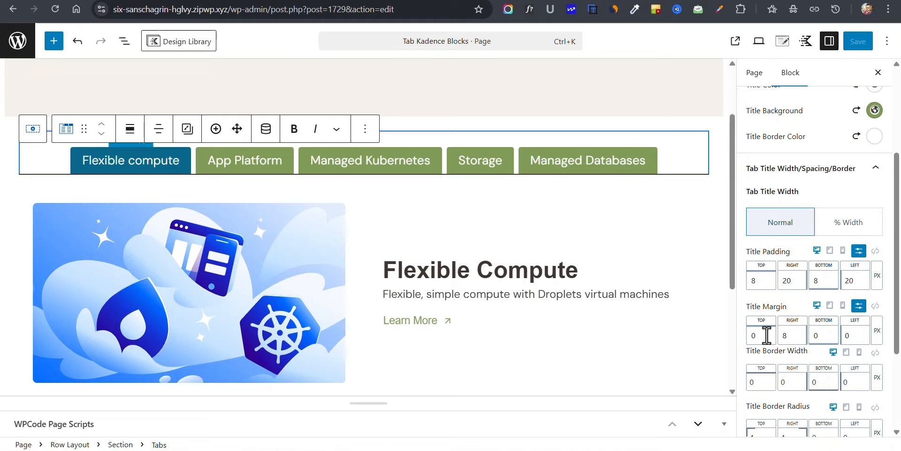
pyautogui.write('10')
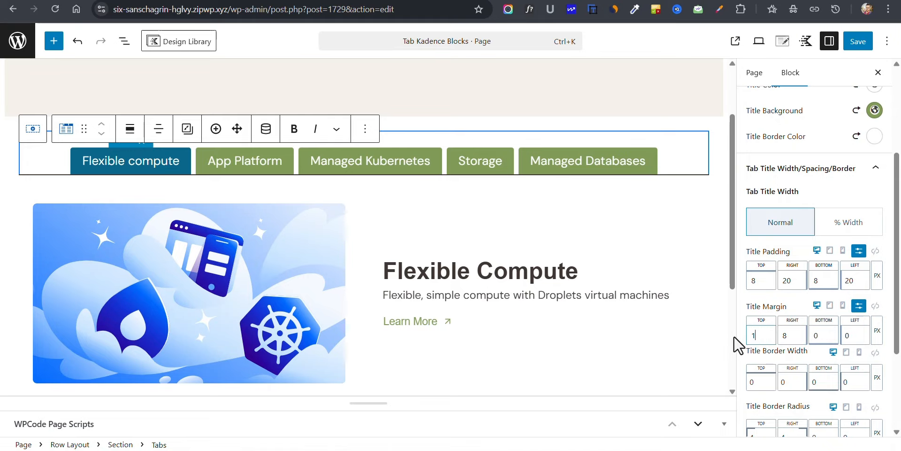
pyautogui.press('BackSpace')
pyautogui.press('BackSpace')
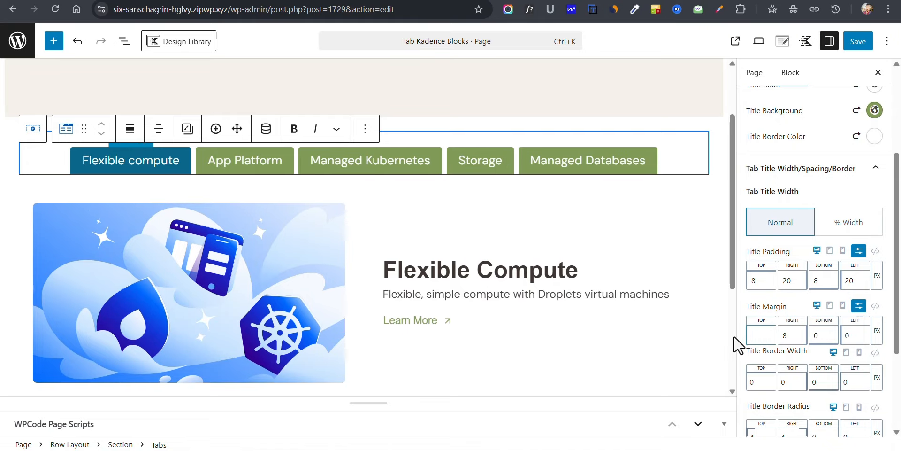
pyautogui.doubleClick(810, 335)
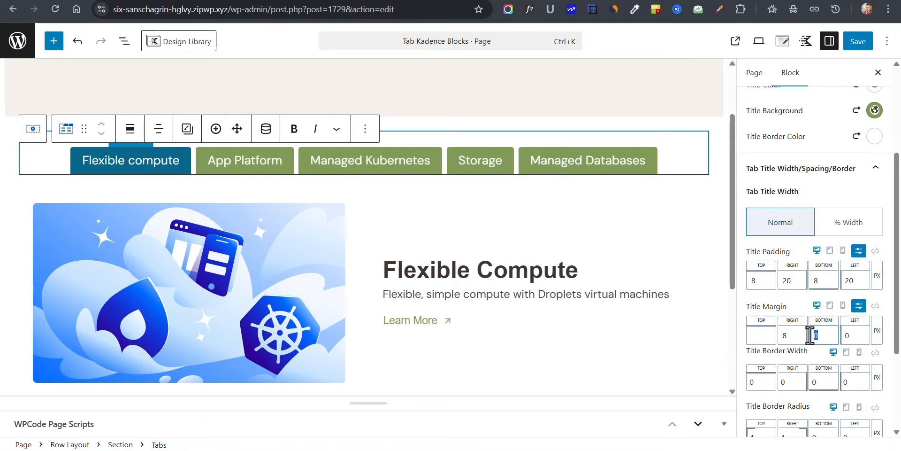
pyautogui.write('10')
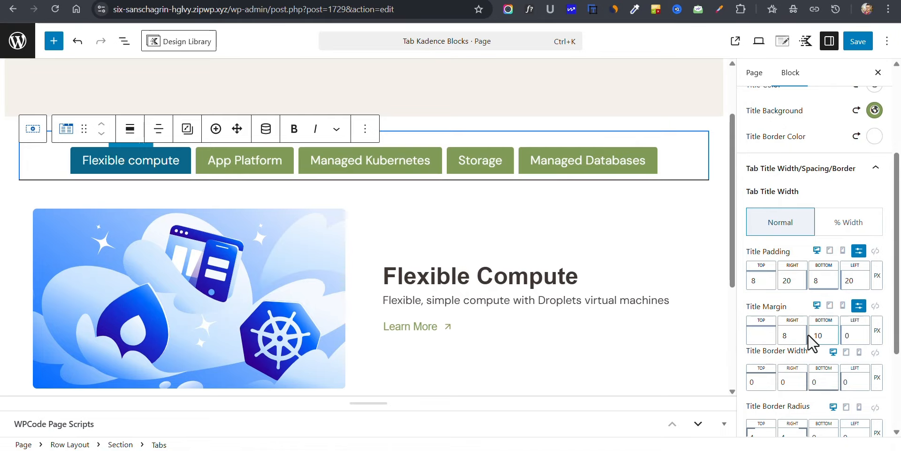
pyautogui.press('BackSpace')
pyautogui.write('5')
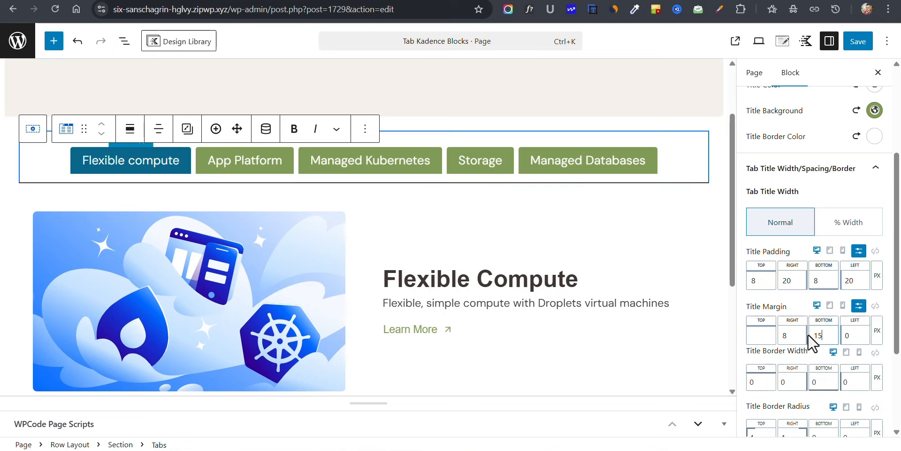
# Step: Change the Tabs block's top content border color to the palette color 4F4743
pyautogui.click(2, 224)
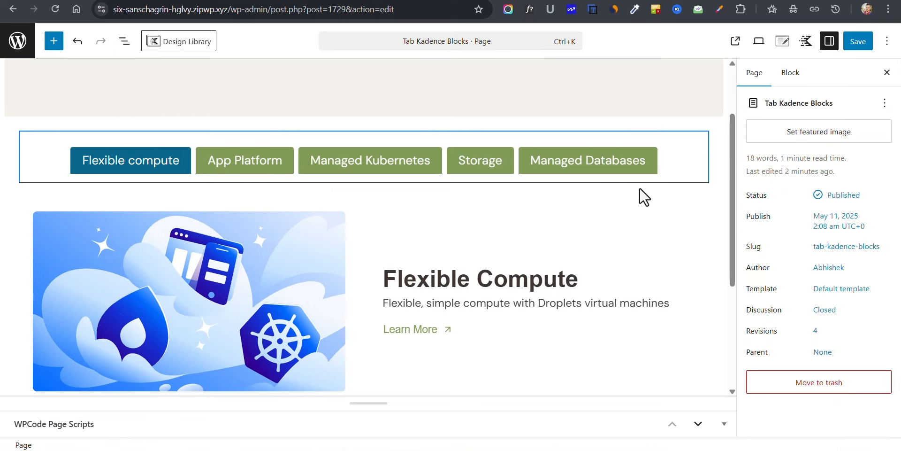
pyautogui.click(702, 174)
pyautogui.click(778, 143)
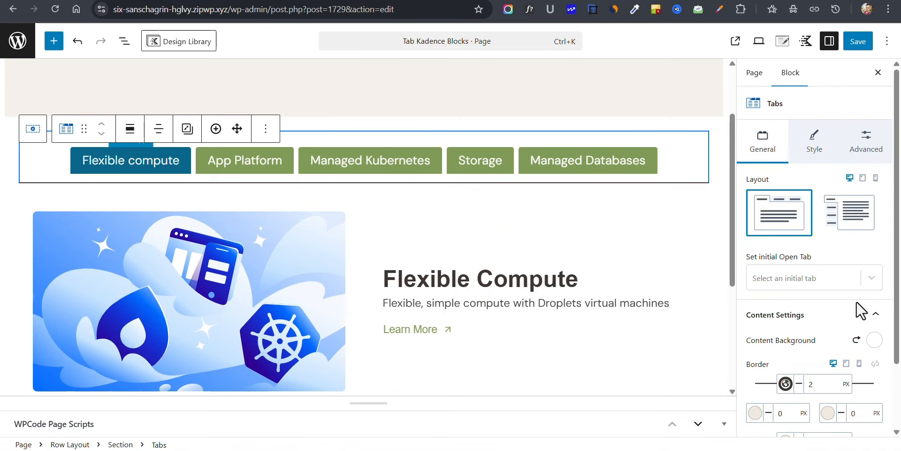
pyautogui.click(786, 384)
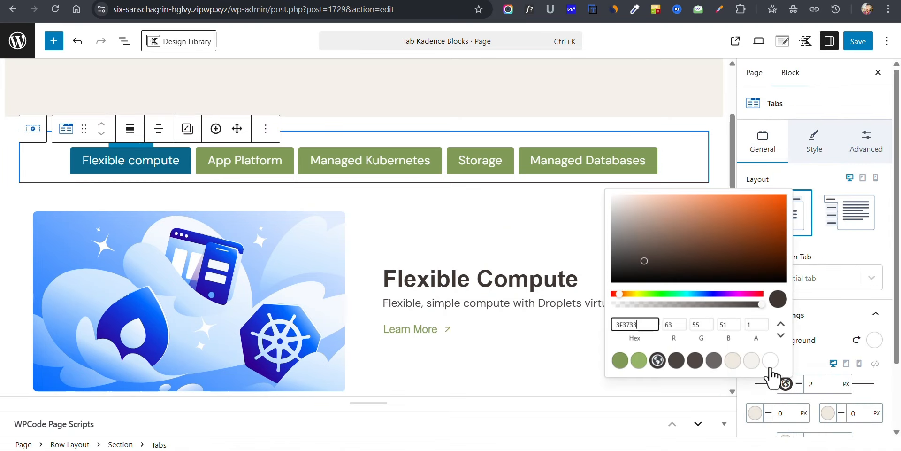
pyautogui.click(695, 360)
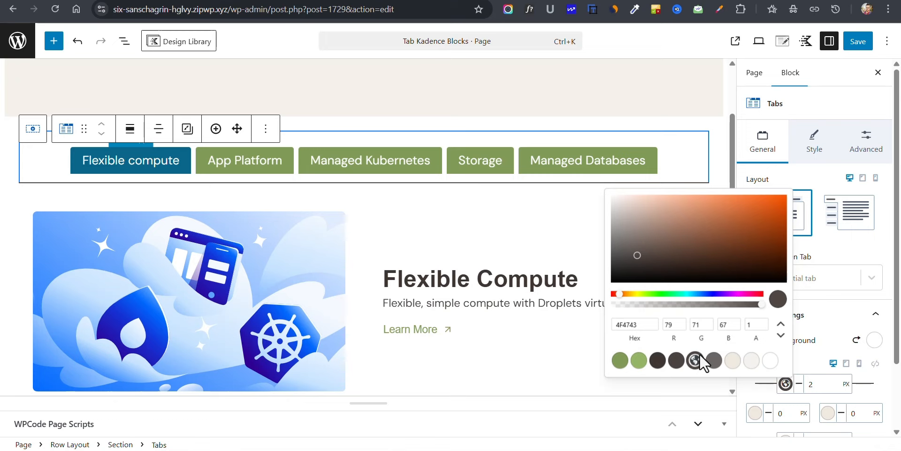
pyautogui.click(4, 216)
# Step: Copy the two-column Row Layout that holds the image and text in the Flexible compute tab
pyautogui.scroll(-2, 253, 178)
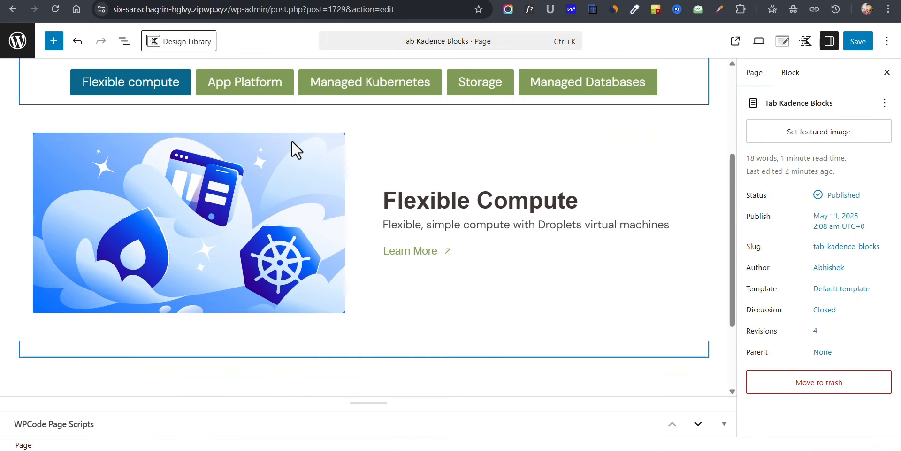
pyautogui.click(291, 148)
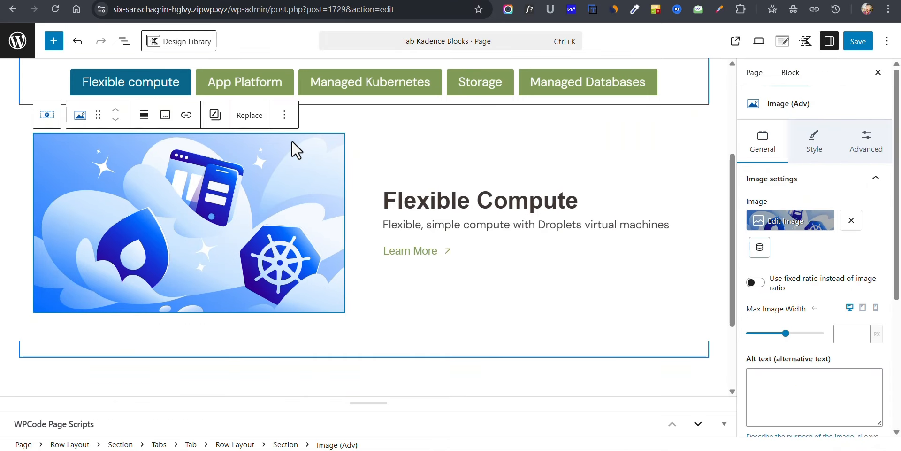
pyautogui.click(235, 443)
pyautogui.click(288, 107)
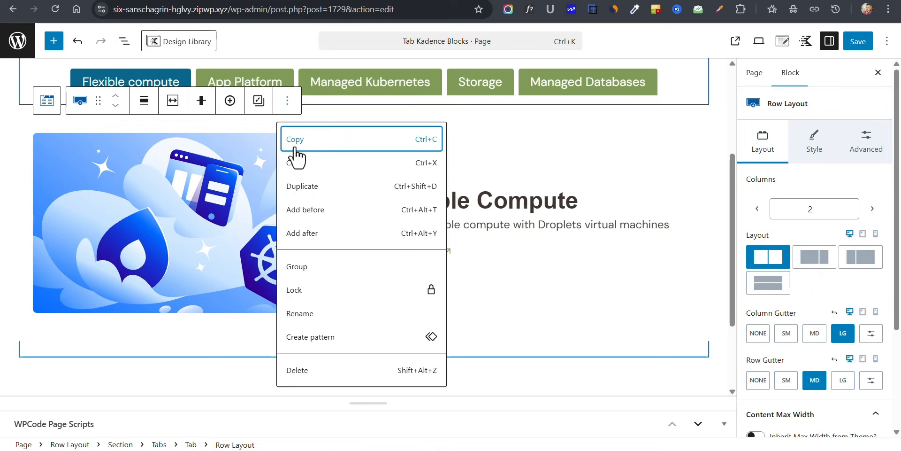
pyautogui.click(295, 143)
# Step: Paste the copied Row Layout into the empty App Platform and Managed Kubernetes tabs
pyautogui.click(269, 93)
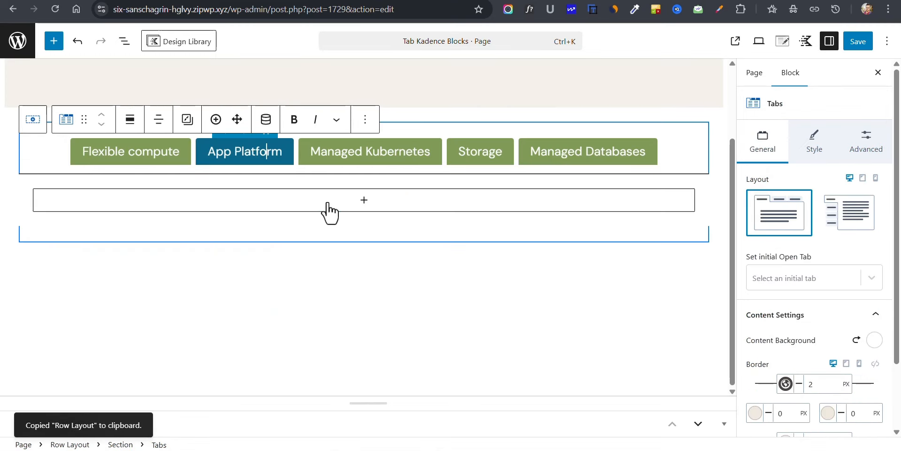
pyautogui.click(328, 208)
pyautogui.click(302, 288)
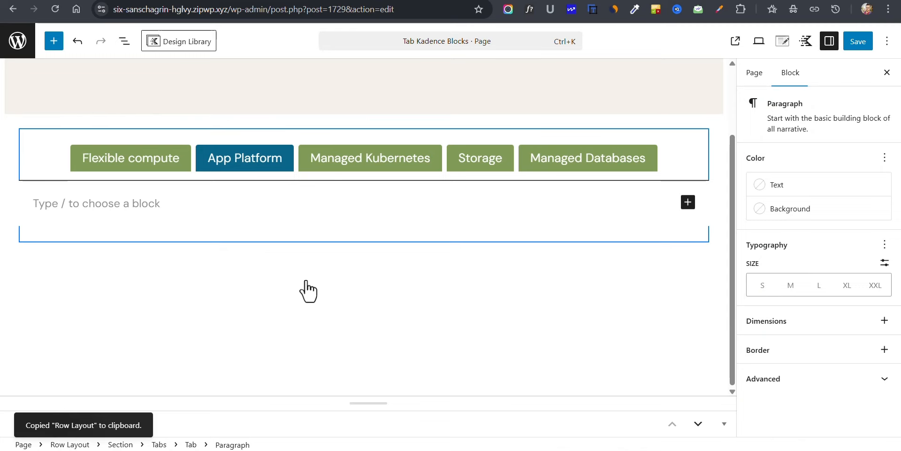
pyautogui.hotkey('ctrl', 'v')
pyautogui.click(363, 159)
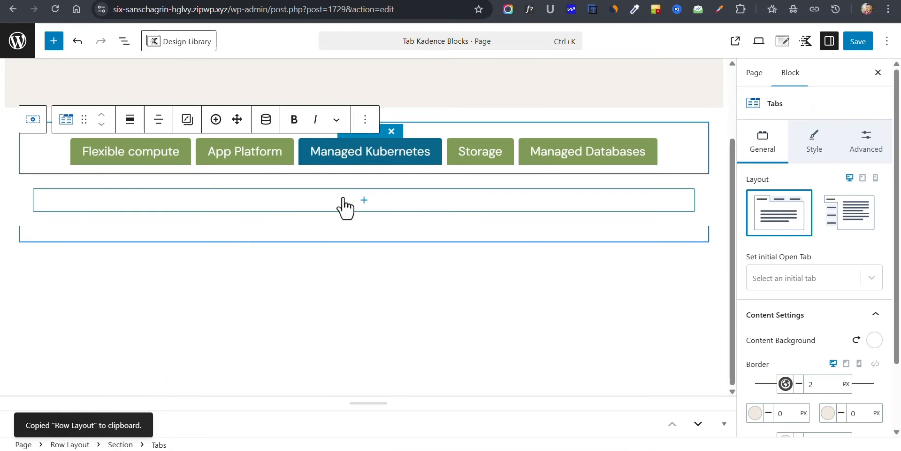
pyautogui.click(346, 207)
pyautogui.click(312, 284)
pyautogui.hotkey('ctrl', 'v')
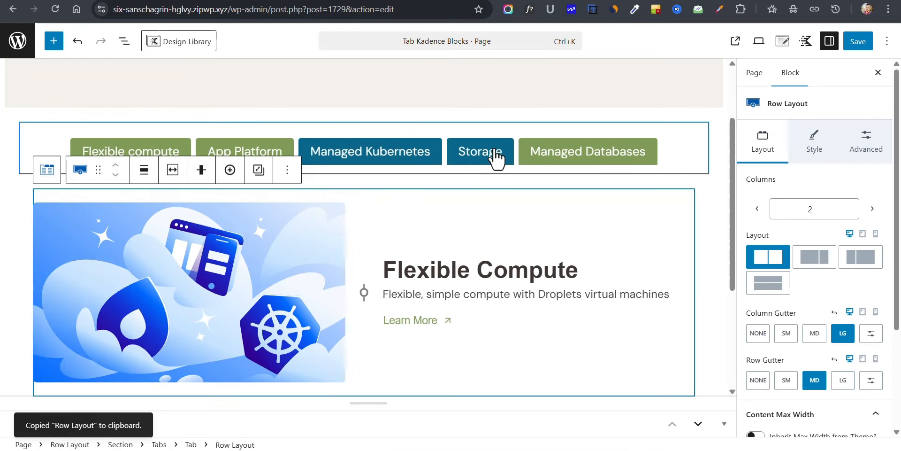
# Step: Paste the copied Row Layout into the empty Storage and Managed Databases tabs
pyautogui.click(493, 155)
pyautogui.click(195, 201)
pyautogui.click(306, 288)
pyautogui.hotkey('ctrl', 'v')
pyautogui.click(587, 151)
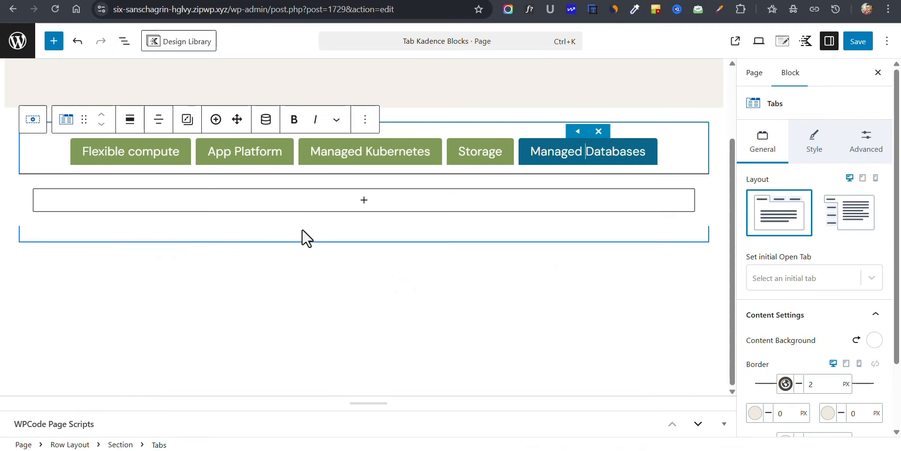
pyautogui.click(301, 199)
pyautogui.click(301, 278)
pyautogui.hotkey('ctrl', 'v')
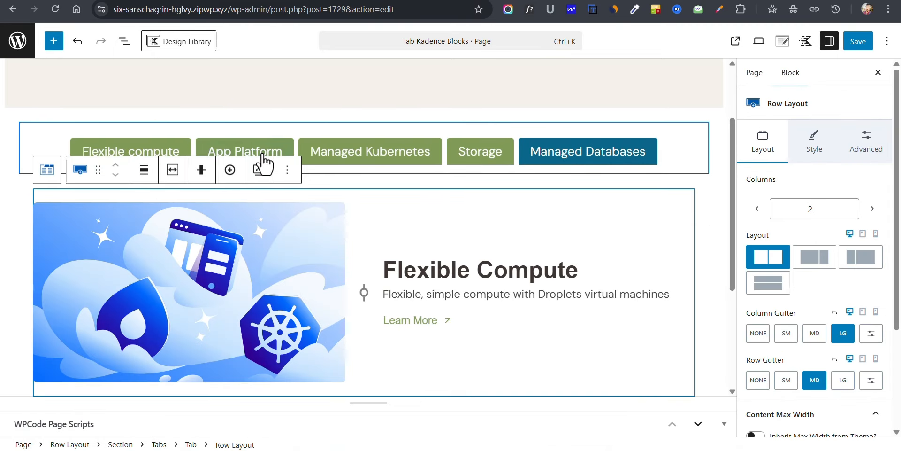
# Step: Replace the App Platform tab's image with the blue submarine illustration from the media library
pyautogui.click(262, 155)
pyautogui.click(289, 277)
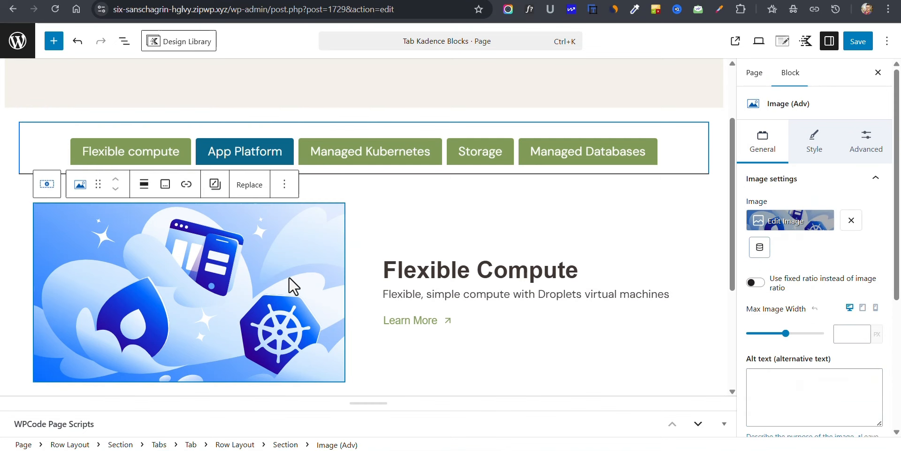
pyautogui.click(247, 184)
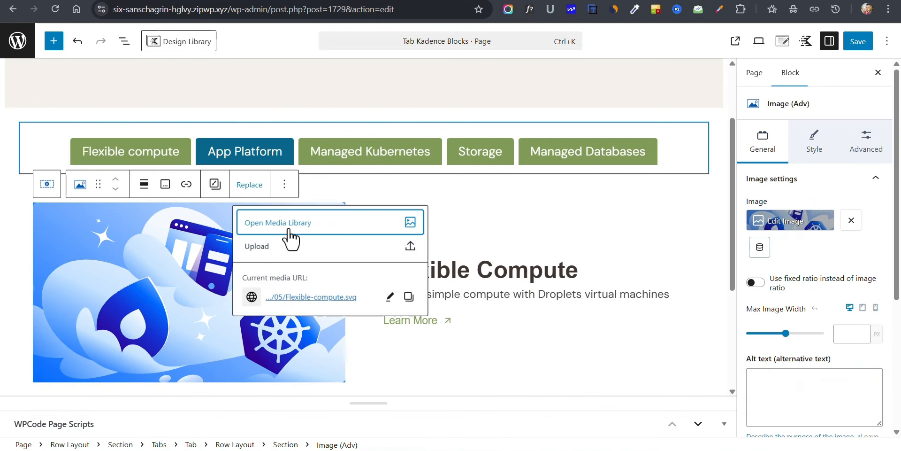
pyautogui.click(288, 229)
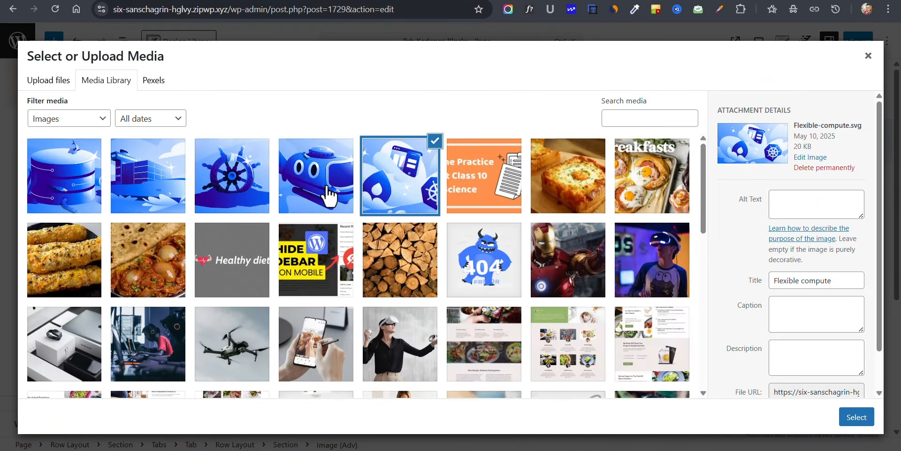
pyautogui.click(317, 184)
pyautogui.click(854, 419)
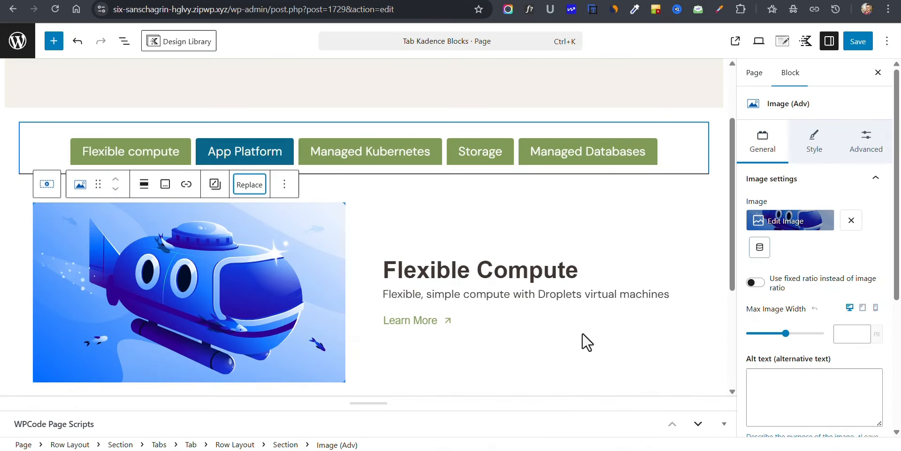
# Step: Replace the Managed Kubernetes tab's image with the ship's wheel illustration from the media library
pyautogui.click(387, 155)
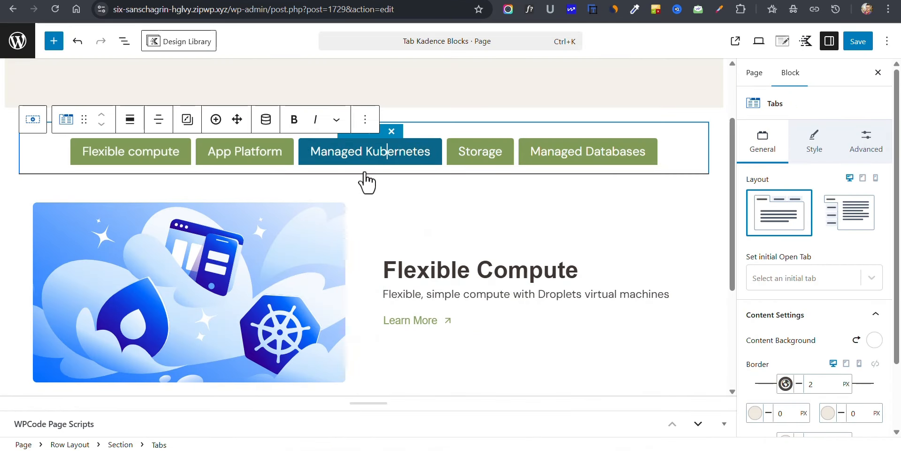
pyautogui.click(247, 235)
pyautogui.click(249, 183)
pyautogui.click(290, 227)
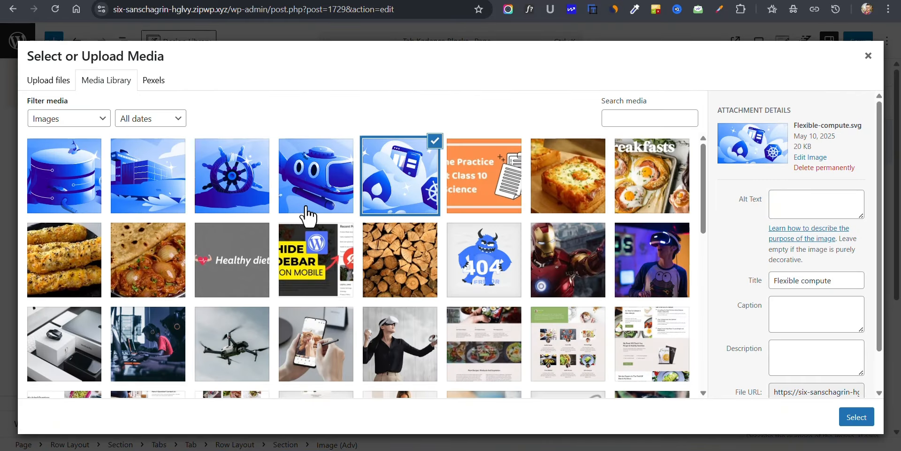
pyautogui.click(232, 172)
pyautogui.click(852, 416)
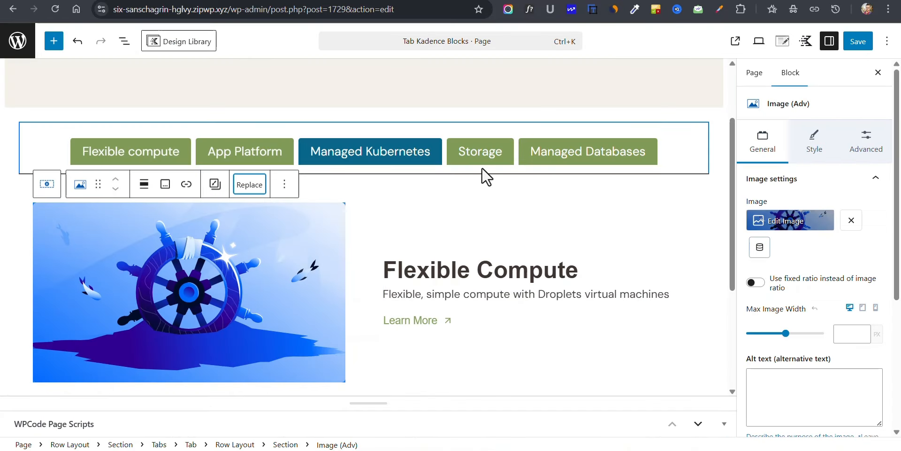
# Step: Replace the Storage tab's image with Storage.svg, the cargo ship illustration in the media library
pyautogui.click(480, 159)
pyautogui.click(324, 221)
pyautogui.click(249, 184)
pyautogui.click(291, 220)
pyautogui.click(148, 175)
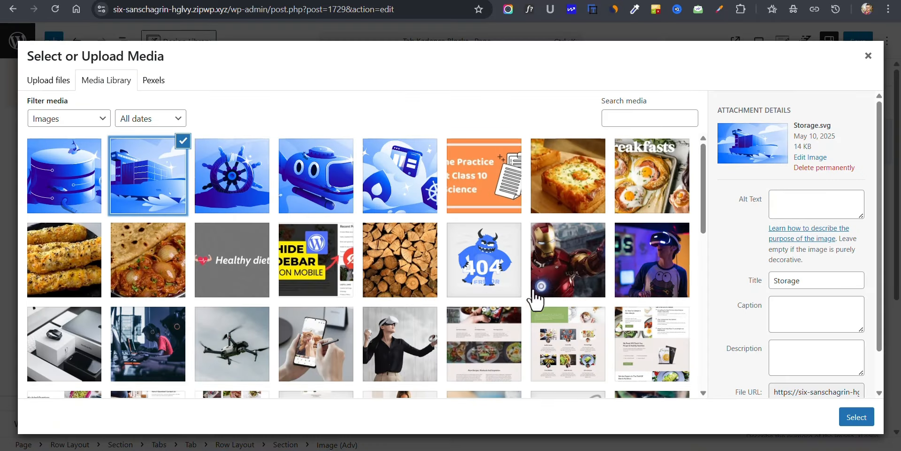
pyautogui.click(856, 416)
# Step: Replace the Managed Databases tab's image with the database cylinder illustration from the media library
pyautogui.click(587, 158)
pyautogui.click(281, 237)
pyautogui.click(249, 184)
pyautogui.click(293, 221)
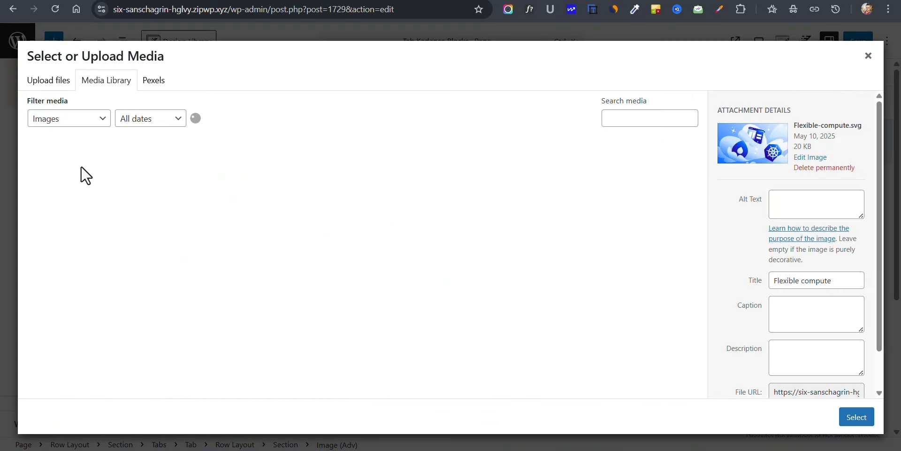
pyautogui.click(86, 175)
pyautogui.click(856, 417)
# Step: Copy the App Platform tab title and paste it over that tab's Flexible Compute heading
pyautogui.click(241, 154)
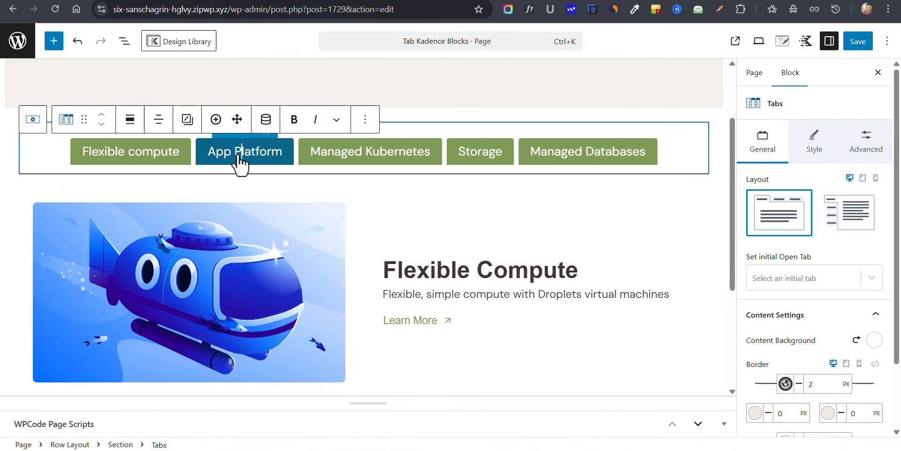
pyautogui.tripleClick(238, 153)
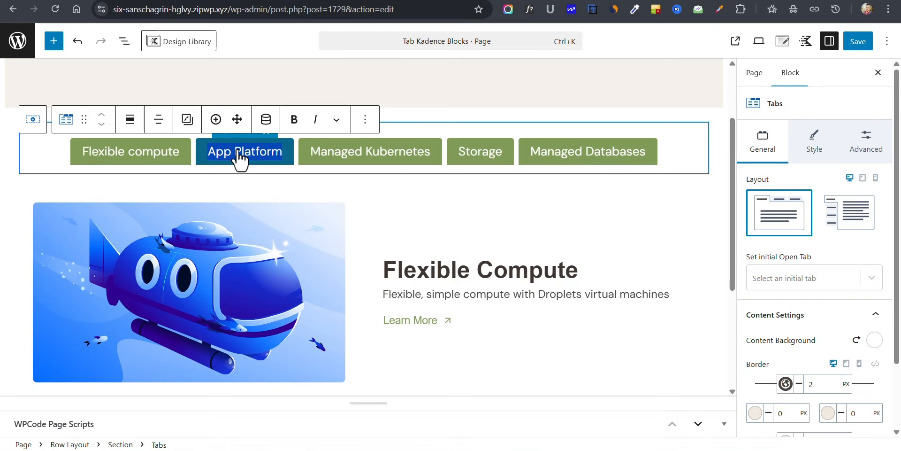
pyautogui.tripleClick(496, 266)
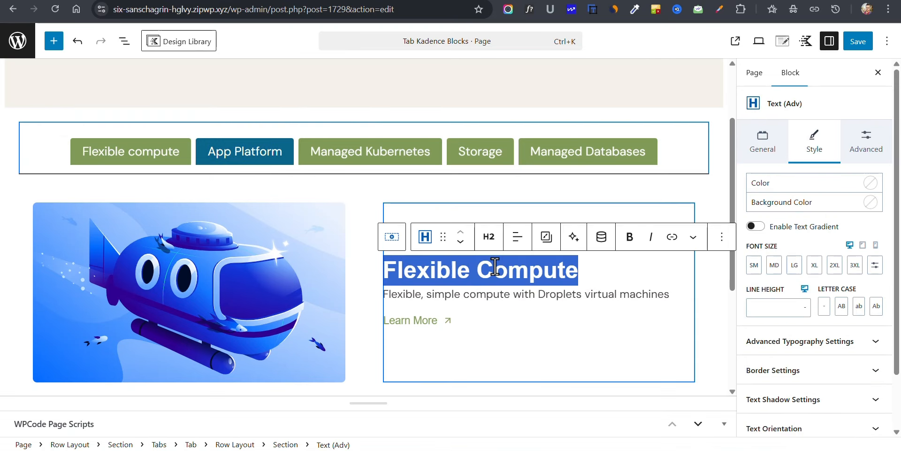
pyautogui.hotkey('ctrl', 'v')
# Step: Change the Managed Kubernetes tab's heading to "Managed Kubernetes", copied from its tab title
pyautogui.click(390, 157)
pyautogui.doubleClick(379, 157)
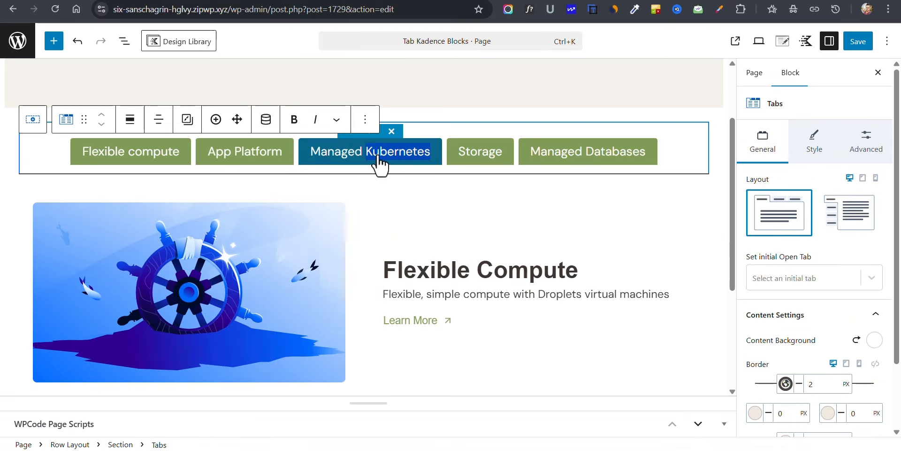
pyautogui.tripleClick(442, 267)
pyautogui.hotkey('ctrl', 'v')
# Step: Replace the headings in the Storage and Managed Databases tabs with "Storage"
pyautogui.click(475, 162)
pyautogui.doubleClick(460, 269)
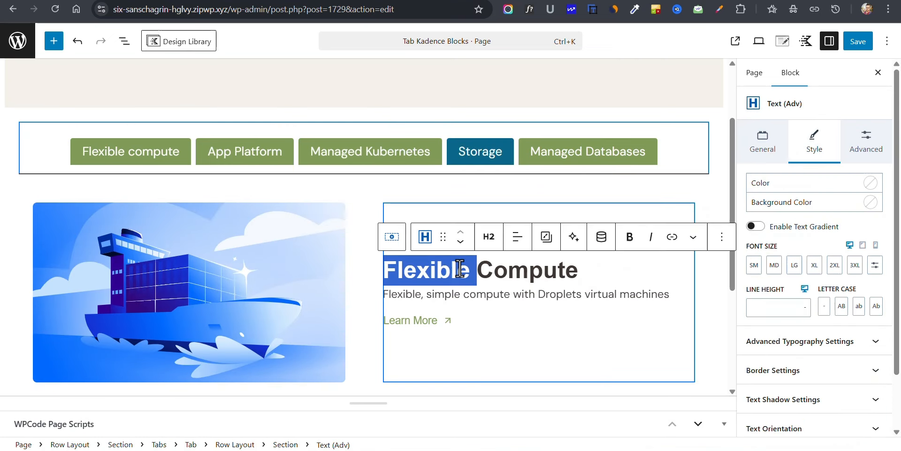
pyautogui.tripleClick(460, 269)
pyautogui.doubleClick(484, 158)
pyautogui.tripleClick(500, 269)
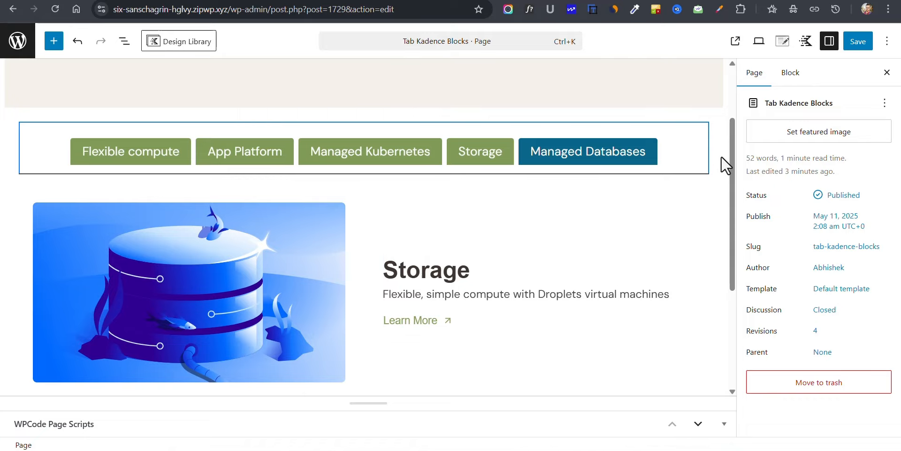
# Step: Save the page and go through all five tabs on its published version
pyautogui.click(858, 42)
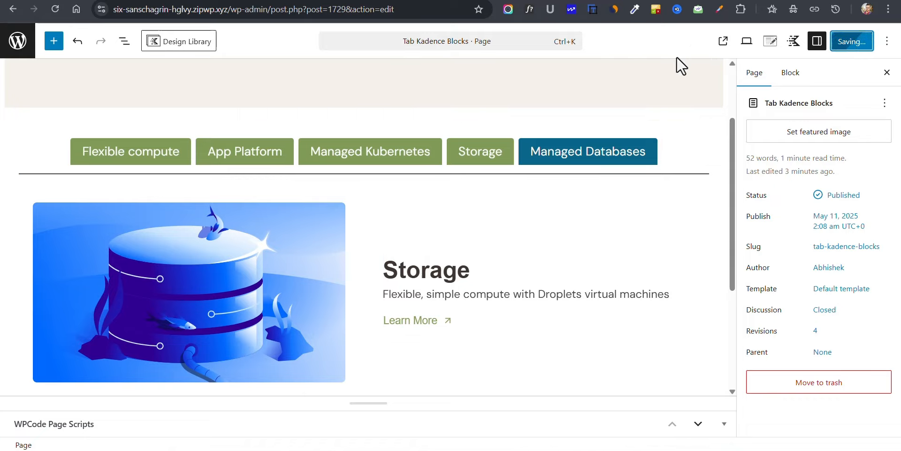
pyautogui.hotkey('ctrl', 'Tab')
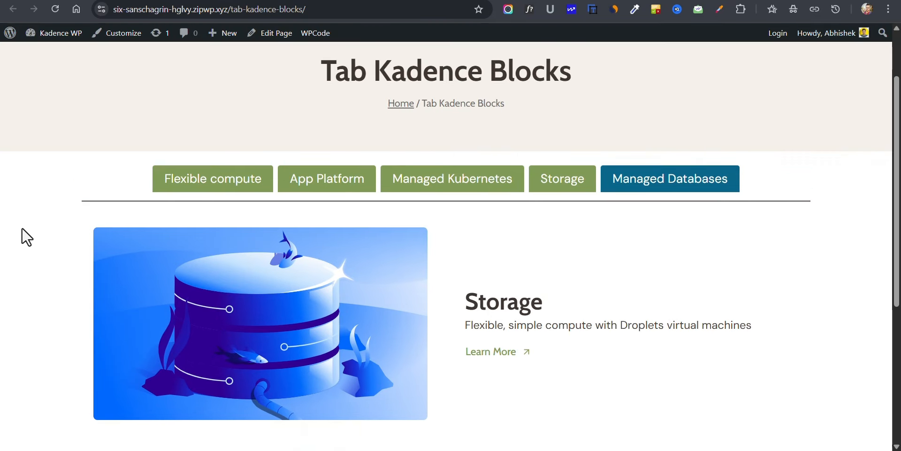
pyautogui.click(214, 189)
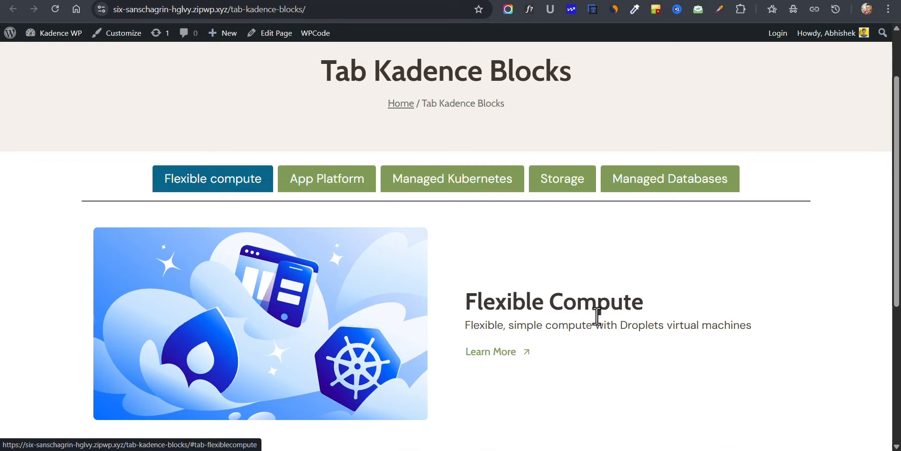
pyautogui.click(312, 186)
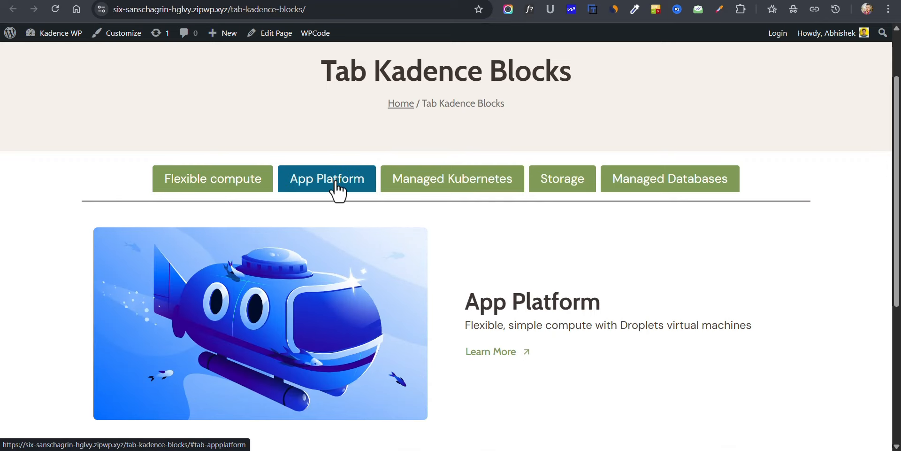
pyautogui.click(436, 188)
pyautogui.click(558, 189)
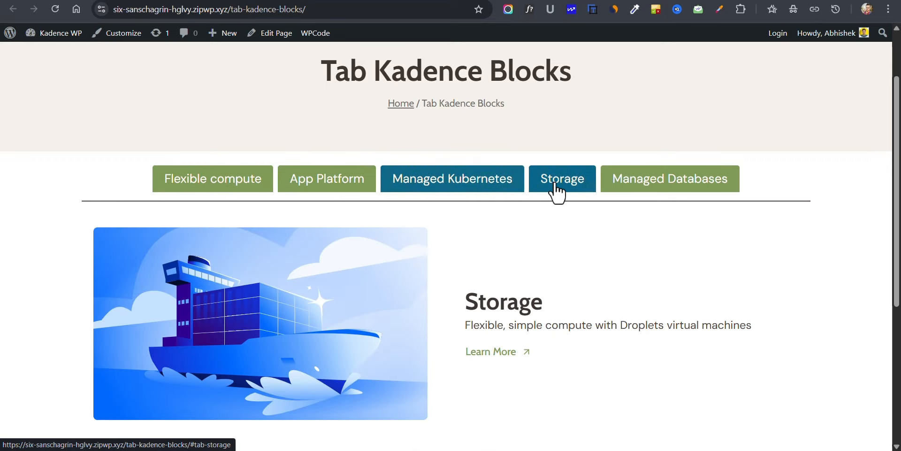
pyautogui.click(636, 190)
# Step: Switch back and forth through the published page's tabs again to check each one's image and heading
pyautogui.click(530, 188)
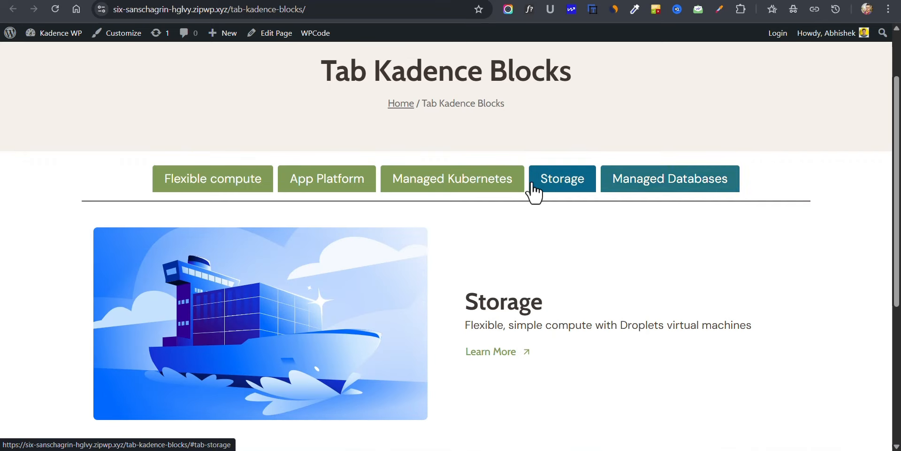
pyautogui.click(450, 188)
pyautogui.click(338, 188)
pyautogui.click(206, 188)
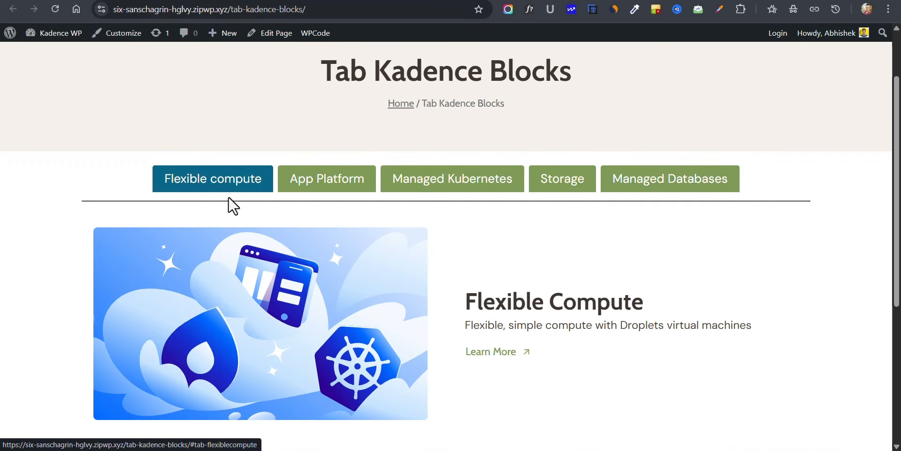
pyautogui.click(338, 189)
pyautogui.click(448, 188)
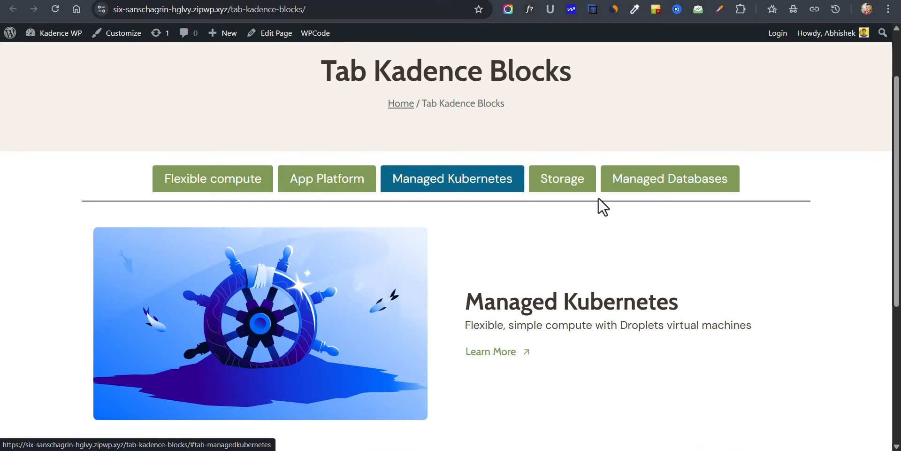
pyautogui.click(556, 188)
pyautogui.click(698, 183)
pyautogui.press('Right')
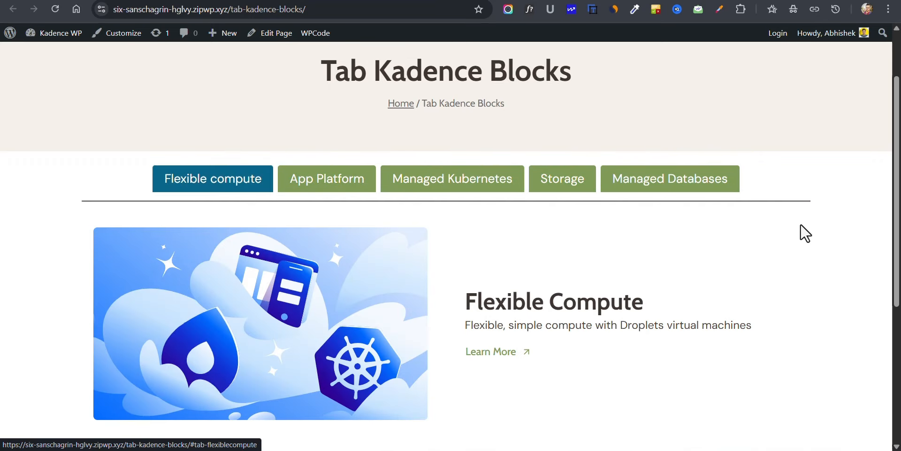
# Step: Inspect the published page with the browser's developer tools in the responsive device view
pyautogui.rightClick(580, 232)
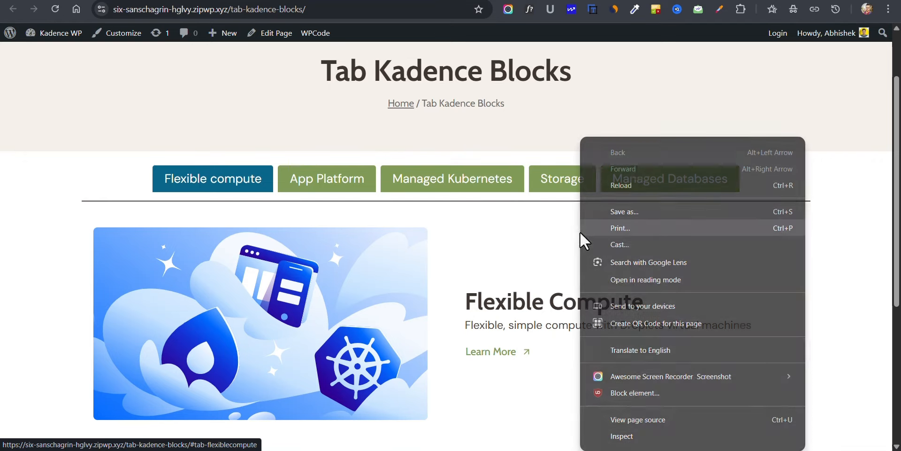
pyautogui.click(619, 436)
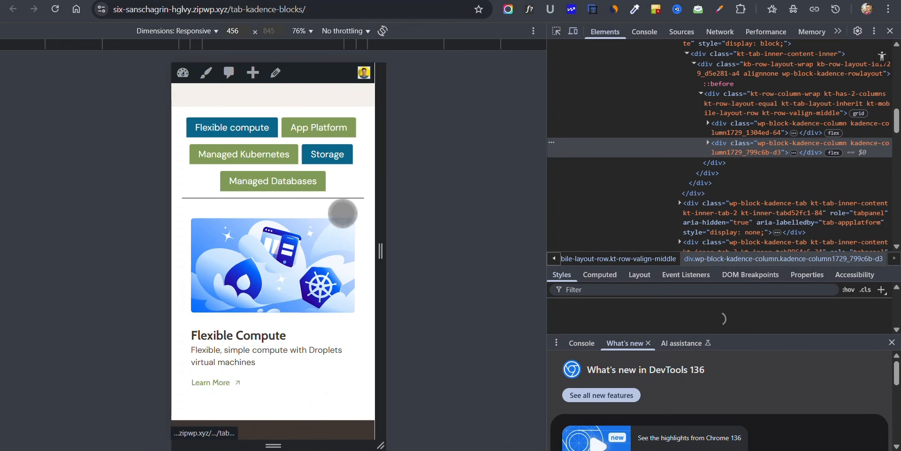
# Step: Go through the Flexible compute, App Platform, Managed Kubernetes and Storage tabs in the responsive view to examine how they wrap on mobile
pyautogui.scroll(5, 335, 220)
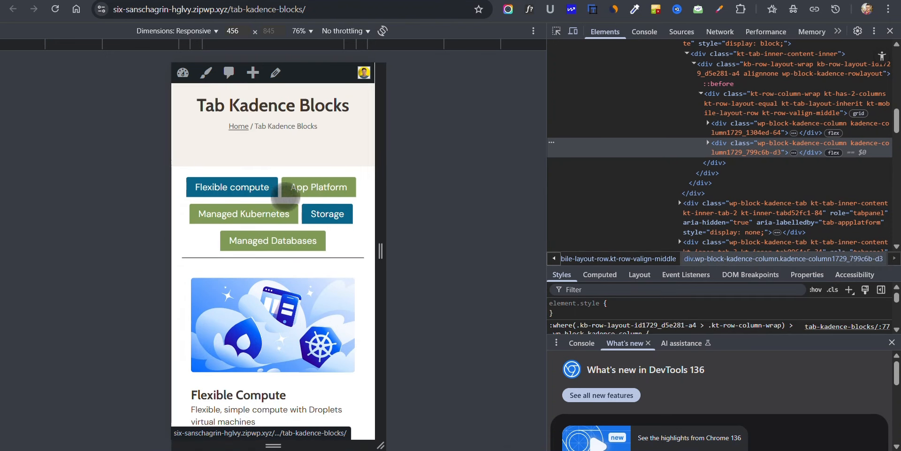
pyautogui.click(297, 189)
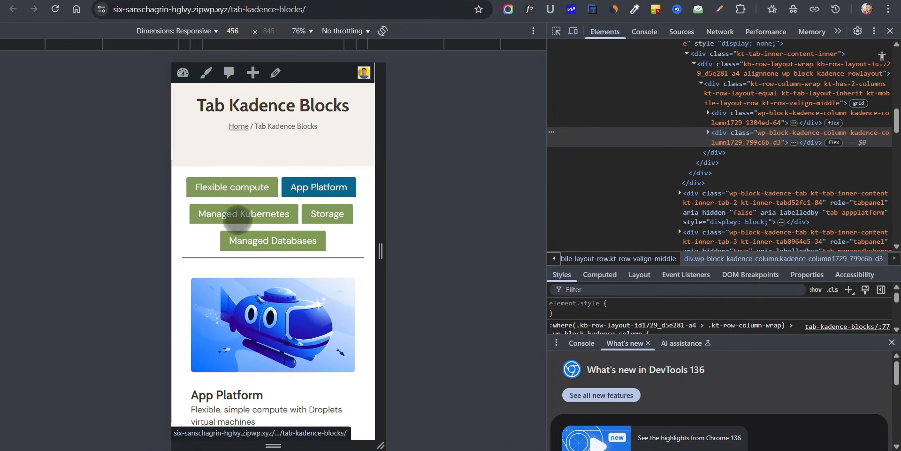
pyautogui.click(257, 214)
pyautogui.click(335, 217)
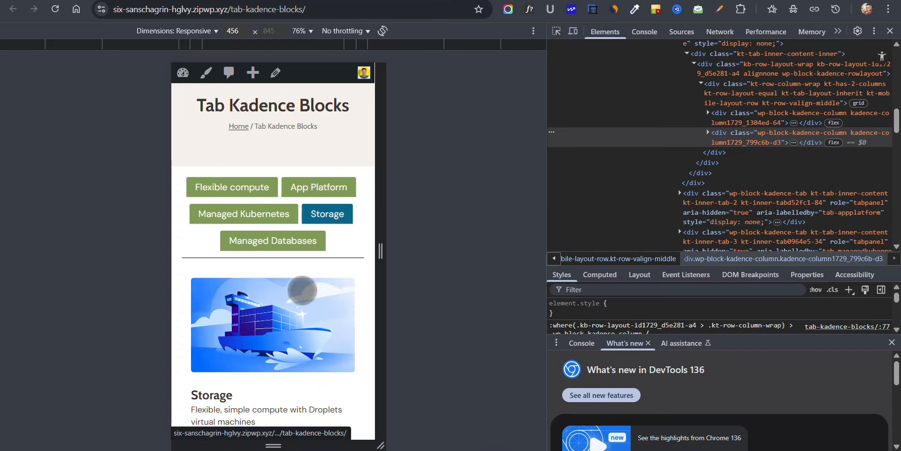
pyautogui.scroll(-2, 263, 300)
pyautogui.scroll(2, 256, 244)
pyautogui.scroll(-2, 329, 217)
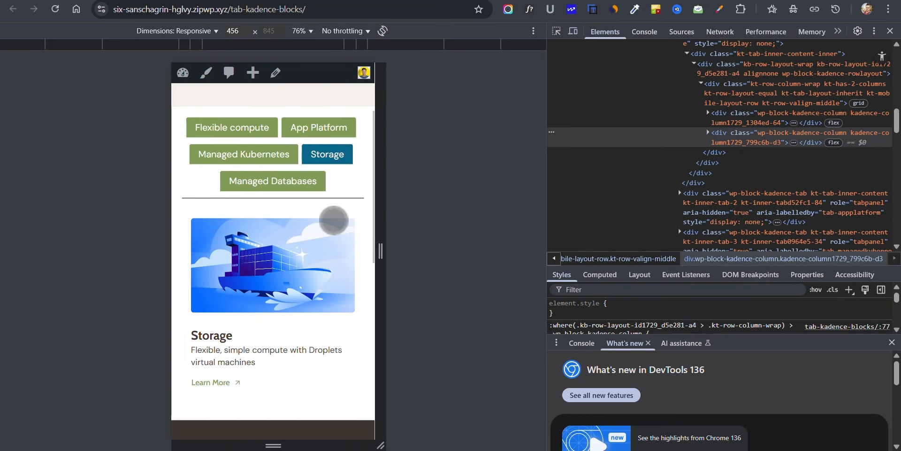
pyautogui.click(248, 130)
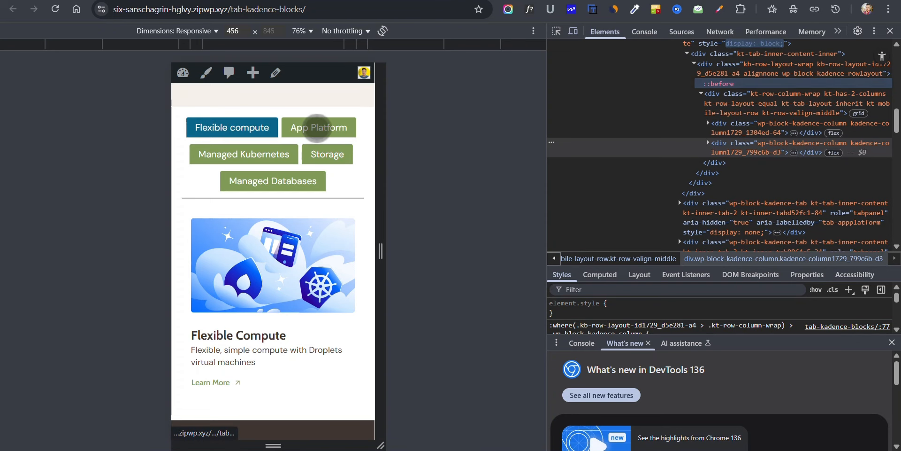
pyautogui.click(311, 127)
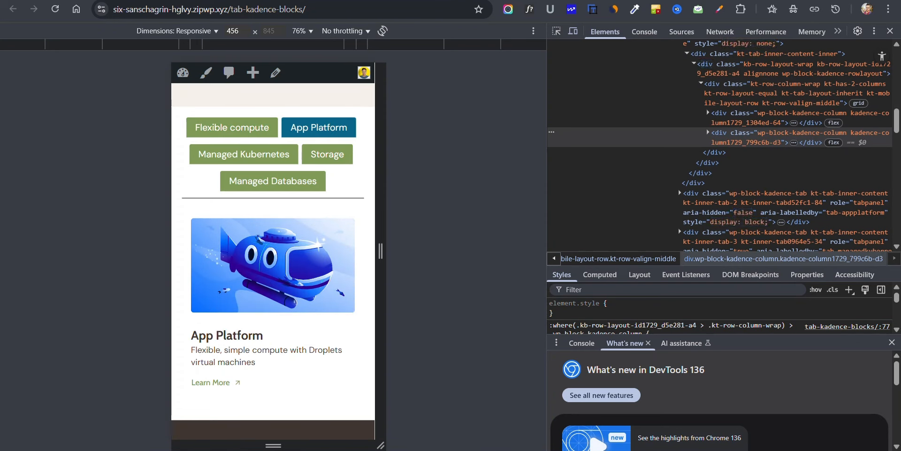
# Step: Return to the page editor and set the Tabs block's tablet layout to accordion after trying the vertical and horizontal tab layouts
pyautogui.hotkey('ctrl', 'Tab')
pyautogui.click(685, 148)
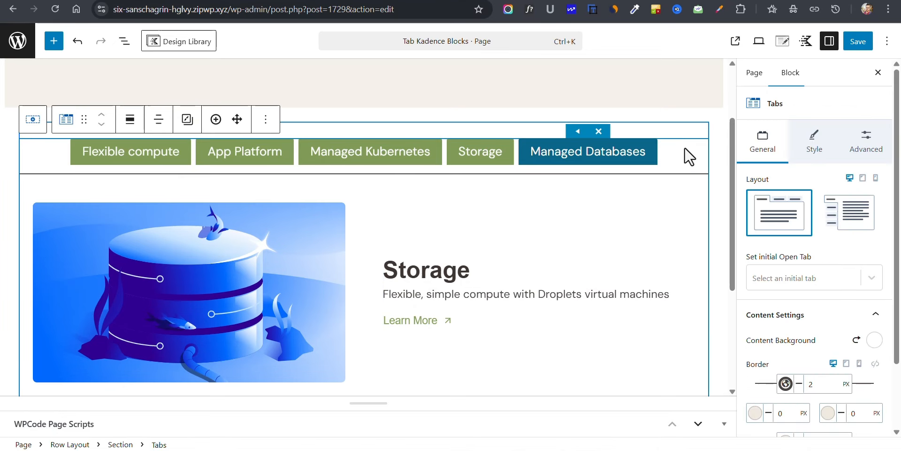
pyautogui.click(863, 179)
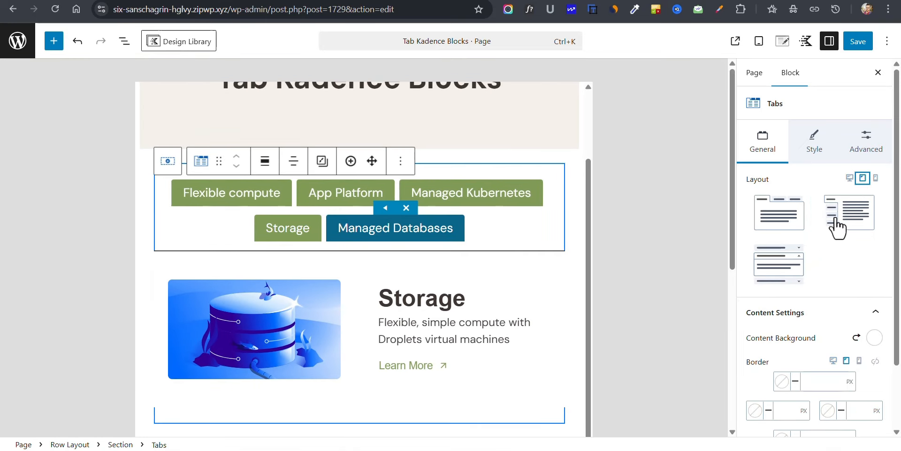
pyautogui.click(837, 228)
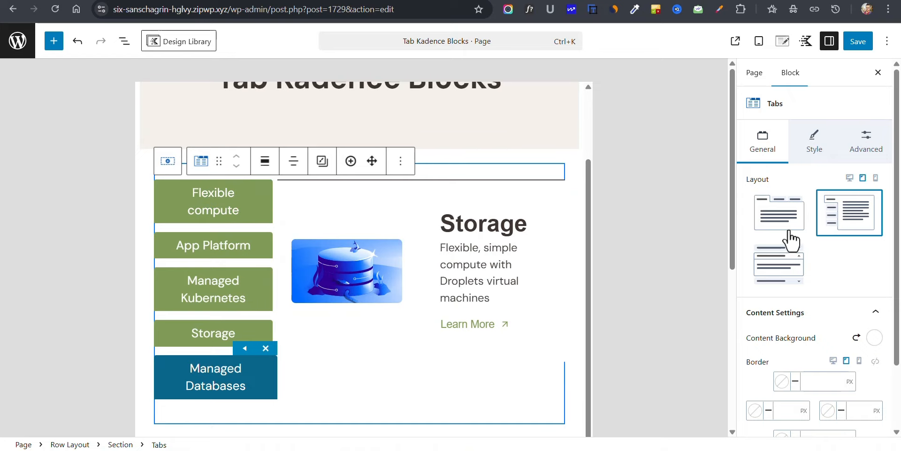
pyautogui.click(775, 217)
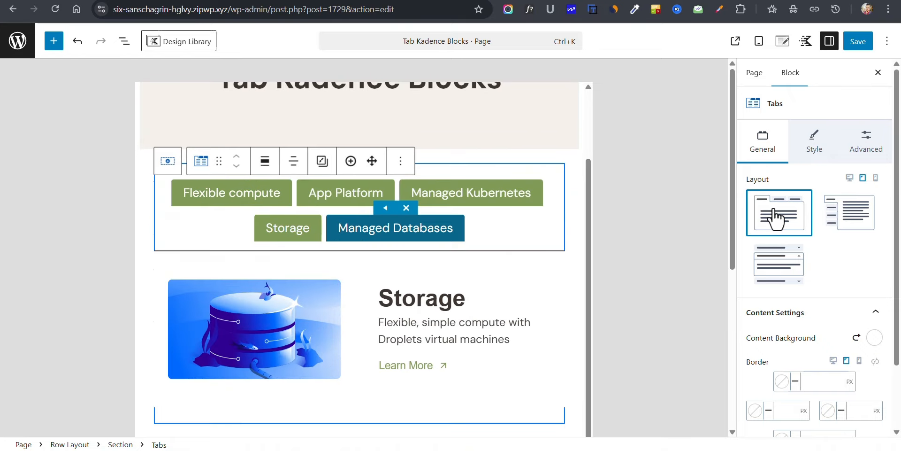
pyautogui.click(772, 263)
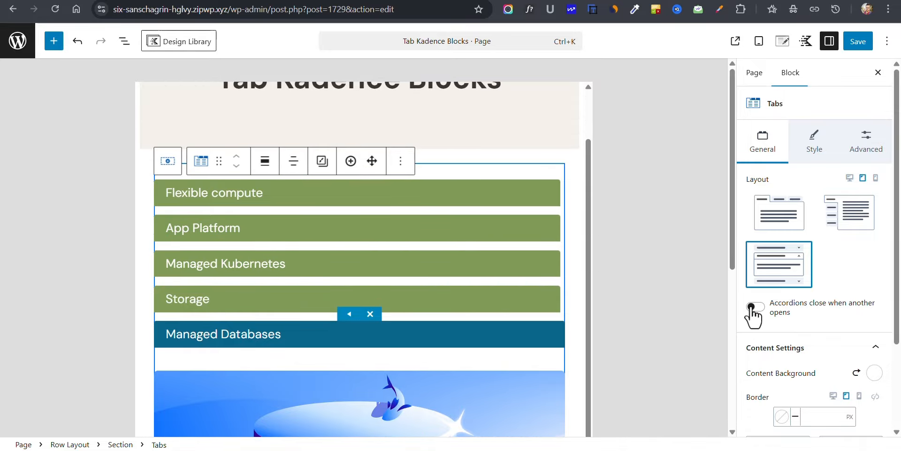
# Step: Set the Tabs block's mobile layout to accordion, enable "Accordions close when another opens" and save the page
pyautogui.click(875, 179)
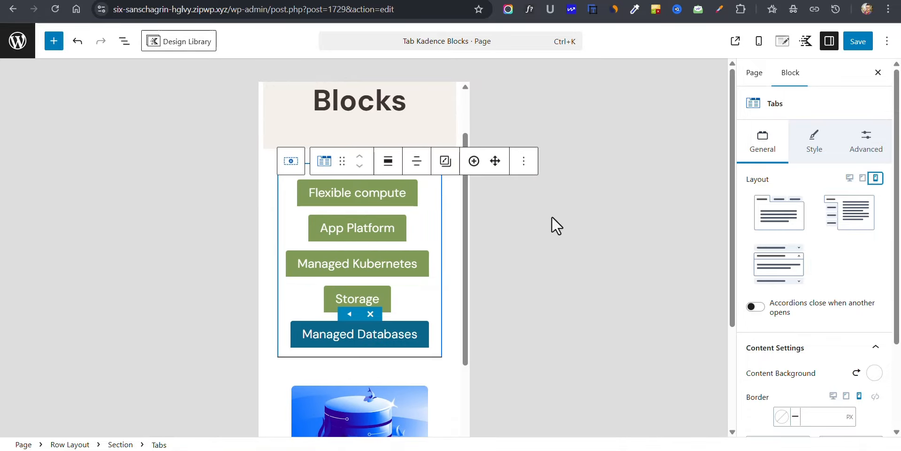
pyautogui.click(781, 271)
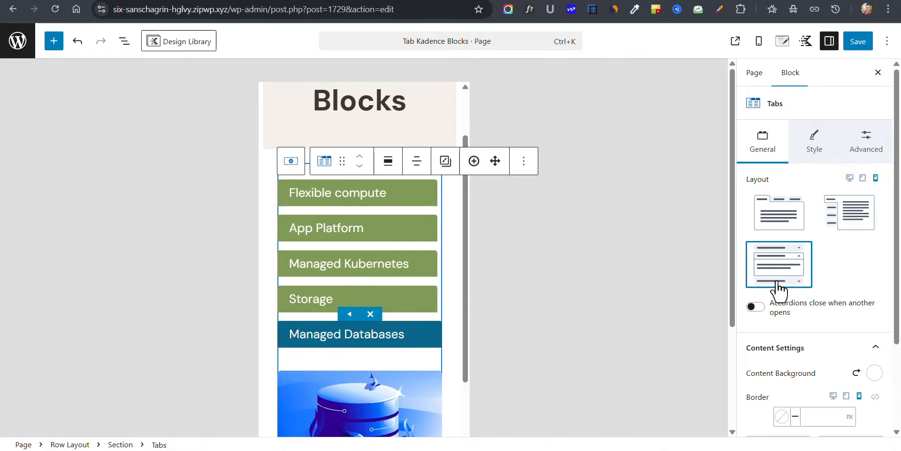
pyautogui.click(755, 307)
pyautogui.click(858, 43)
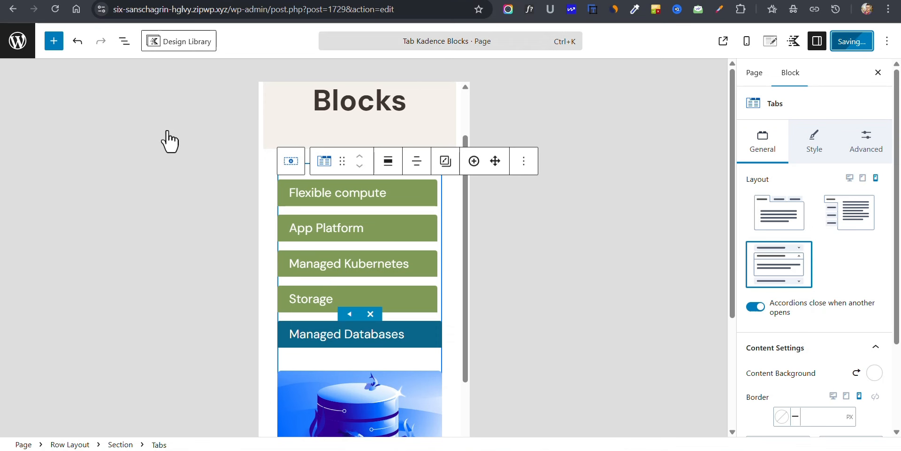
# Step: Open each accordion item on the published page in the responsive view to check its content, and close the developer tools
pyautogui.hotkey('ctrl', 'Tab')
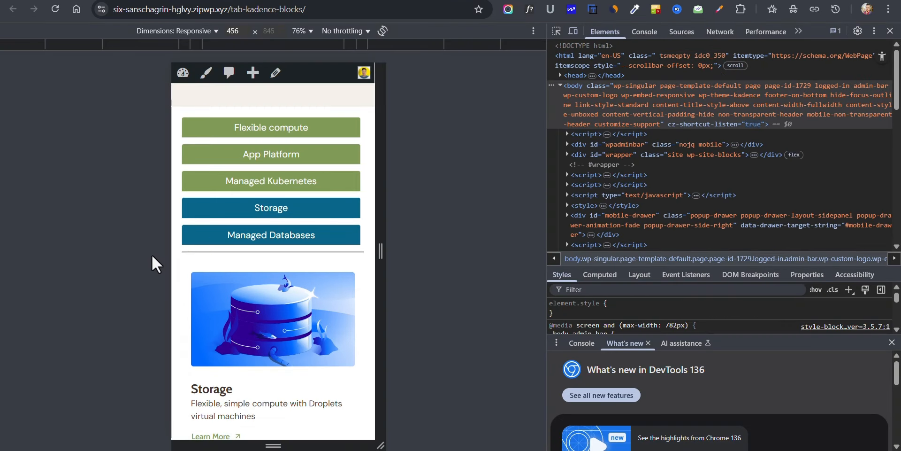
pyautogui.click(270, 135)
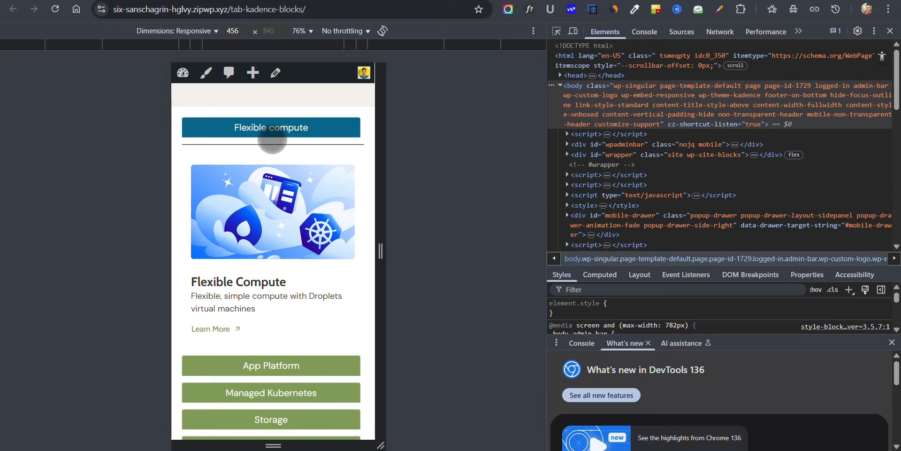
pyautogui.click(272, 366)
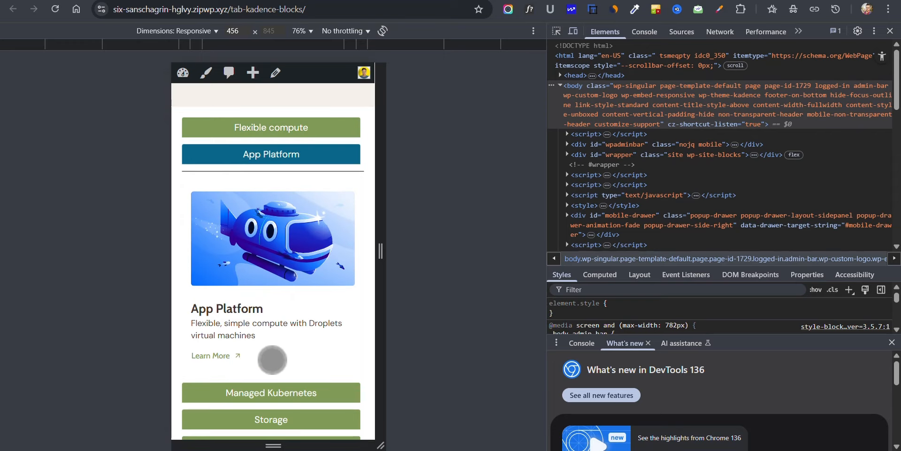
pyautogui.click(268, 397)
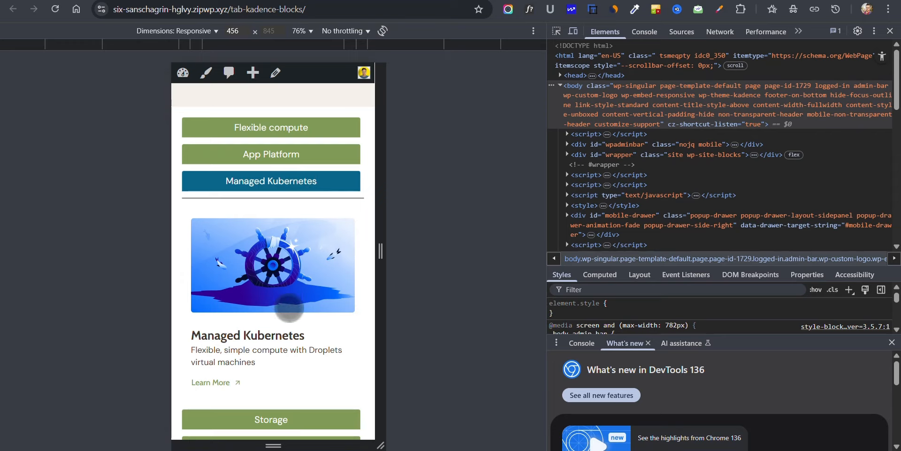
pyautogui.scroll(-2, 289, 308)
pyautogui.click(268, 359)
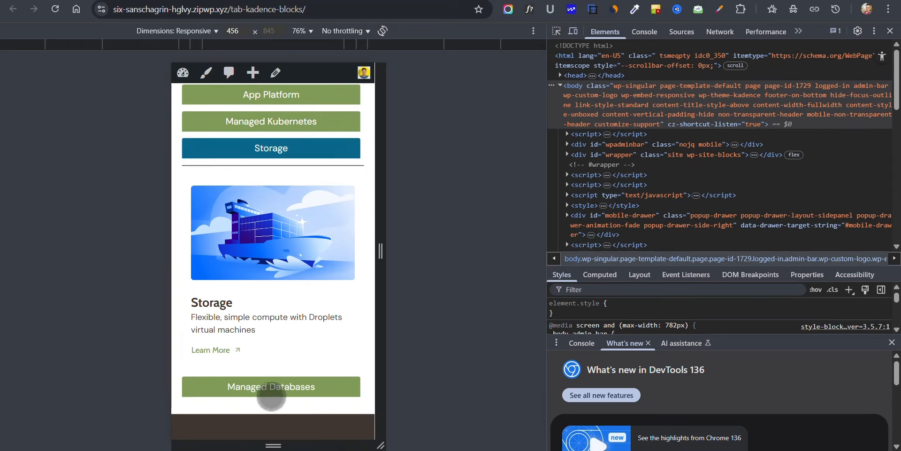
pyautogui.click(271, 396)
pyautogui.scroll(2, 281, 225)
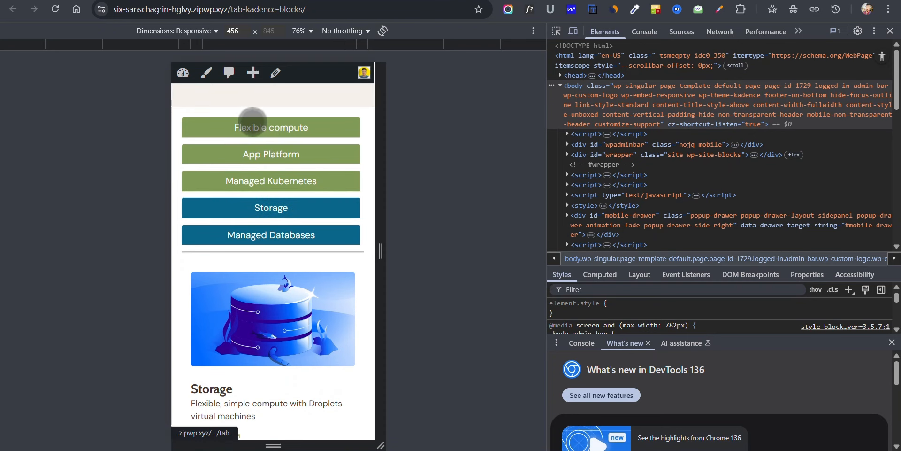
pyautogui.click(253, 123)
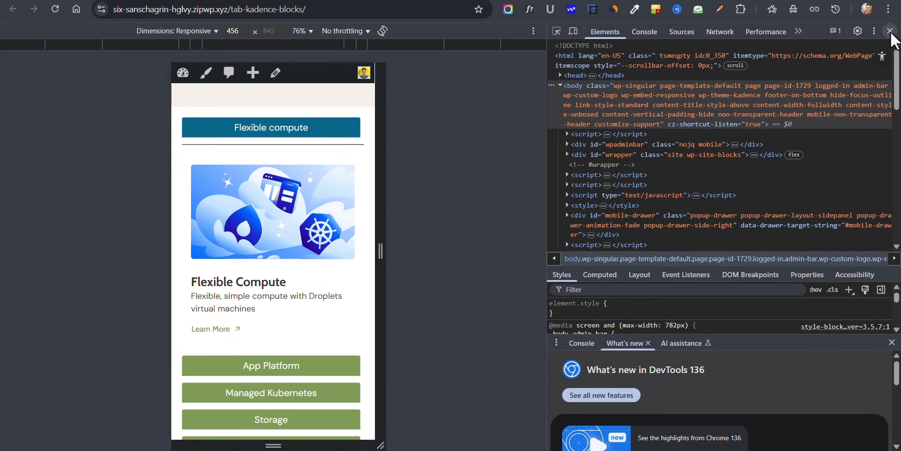
pyautogui.click(890, 31)
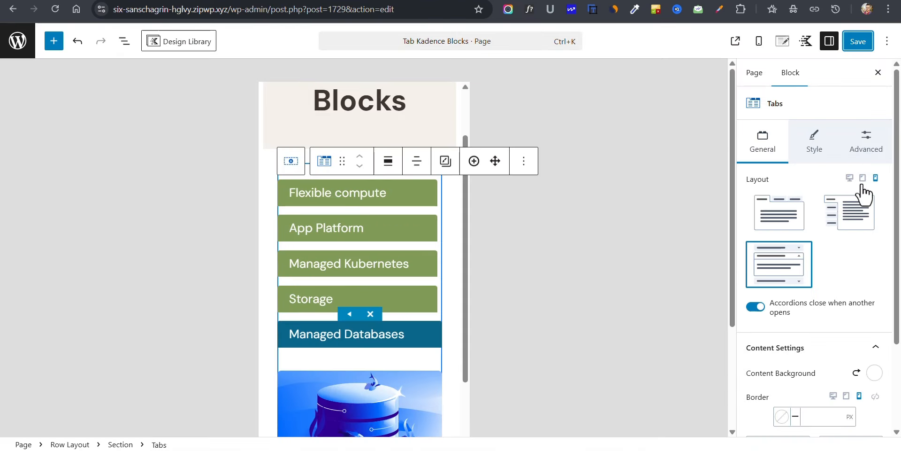
# Step: Preview the Tabs block's tablet layout, return the editor to the desktop view and reselect the Tabs block
pyautogui.click(863, 180)
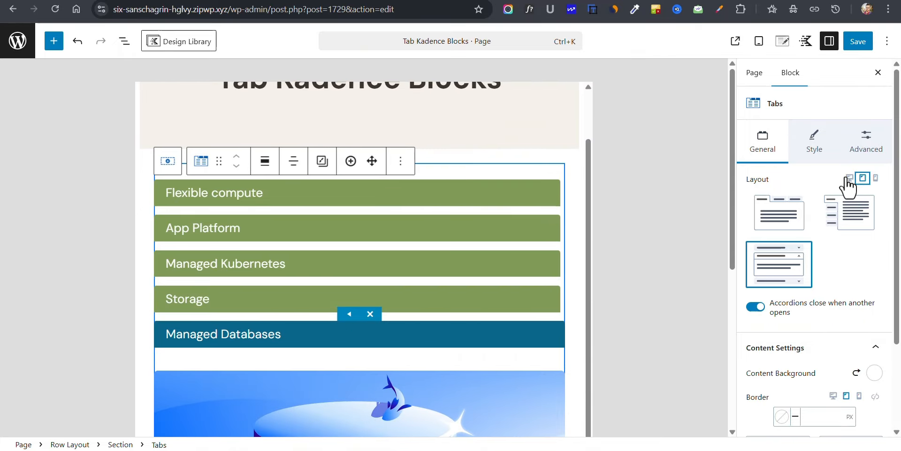
pyautogui.click(848, 179)
pyautogui.click(2, 207)
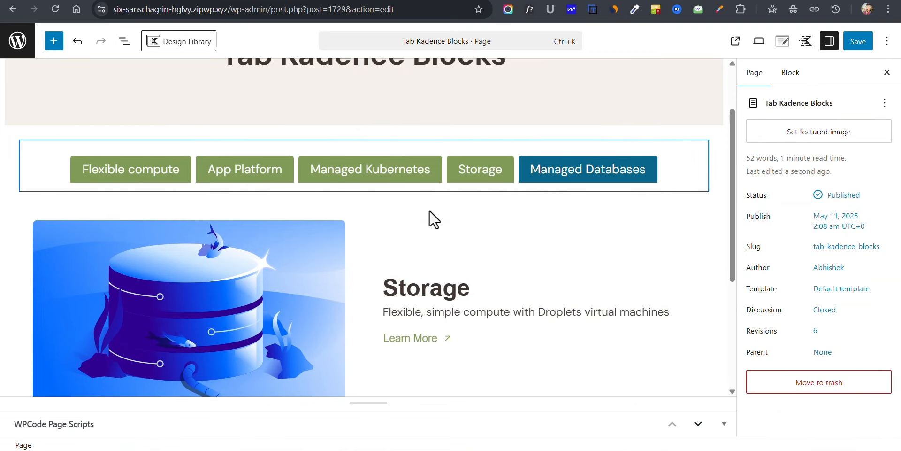
pyautogui.click(207, 194)
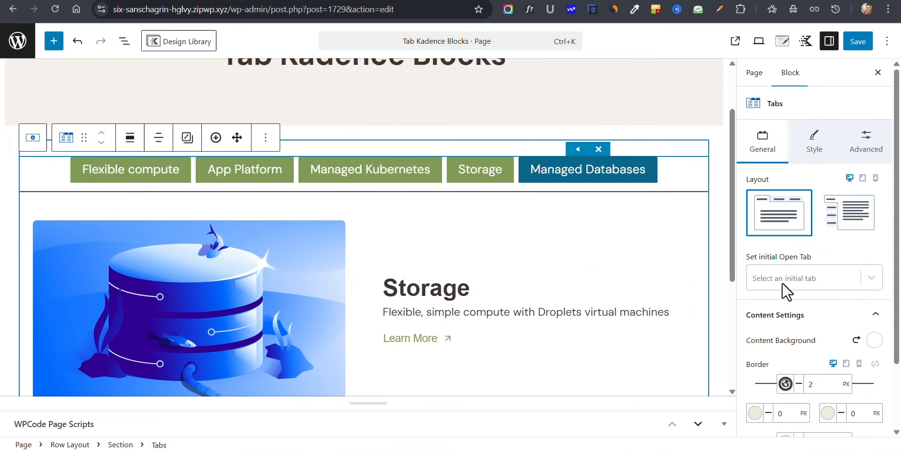
# Step: Make Flexible compute the active tab and set it as the Tabs block's initial open tab
pyautogui.scroll(-2, 785, 295)
pyautogui.scroll(2, 798, 230)
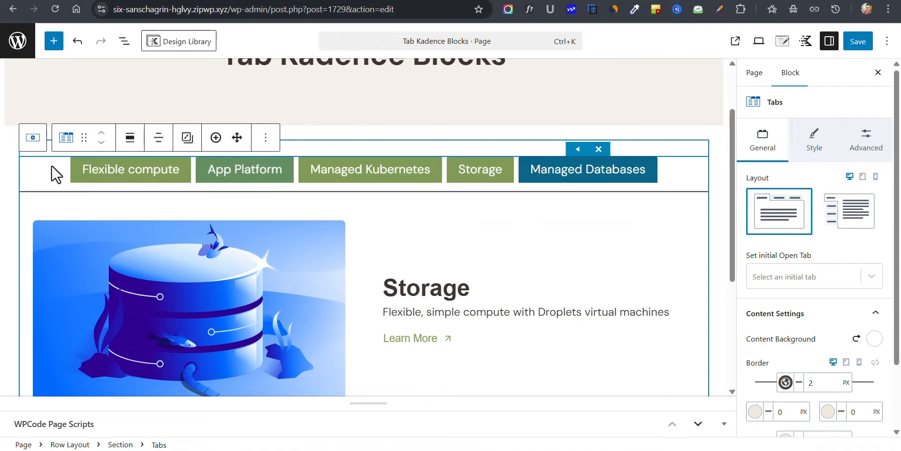
pyautogui.click(121, 175)
pyautogui.click(821, 278)
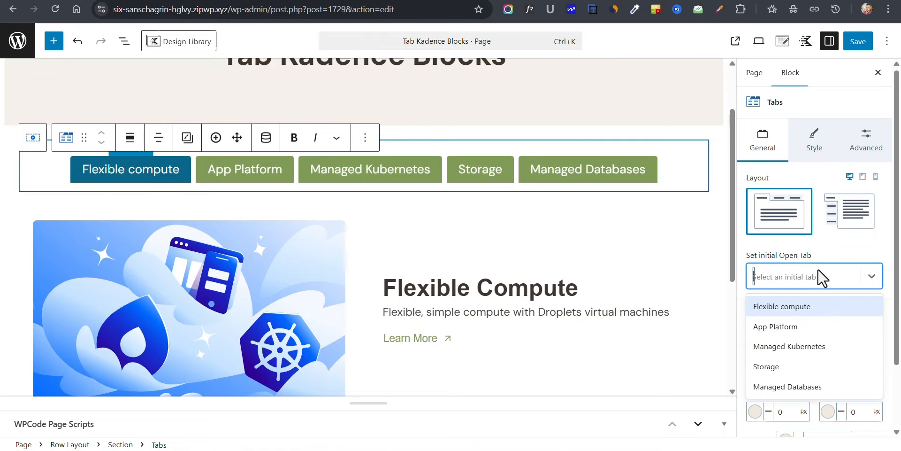
pyautogui.click(784, 308)
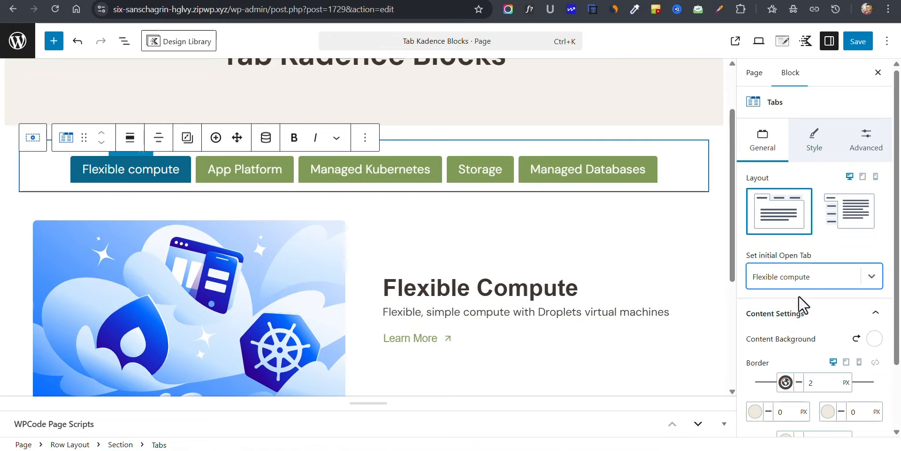
# Step: Set the Tabs block's content background to the palette's white after trying the dark brown 4F4743
pyautogui.scroll(-2, 807, 309)
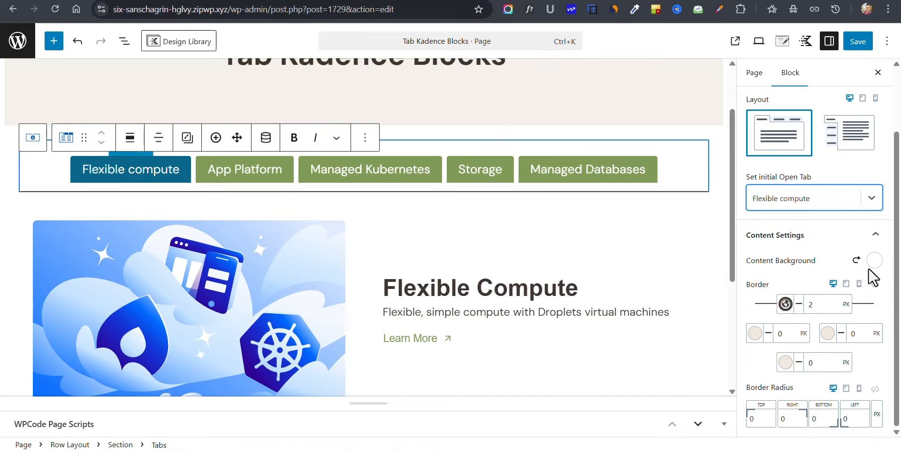
pyautogui.click(875, 260)
pyautogui.click(786, 234)
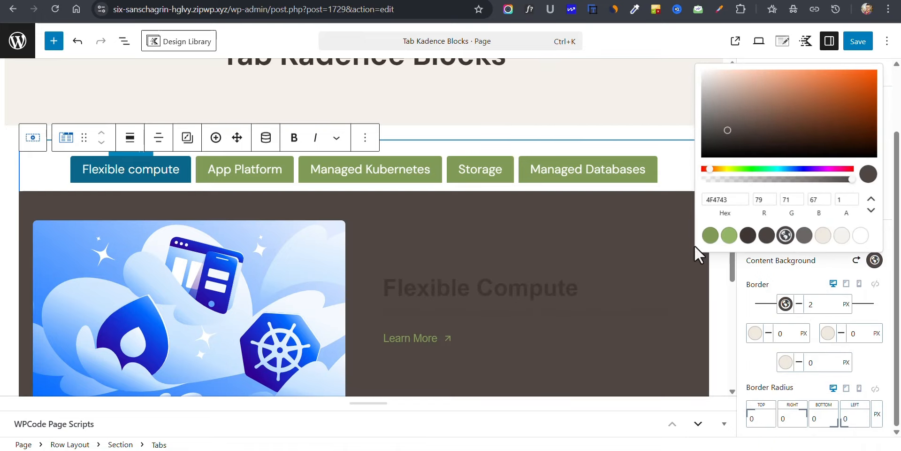
pyautogui.click(859, 236)
pyautogui.click(821, 275)
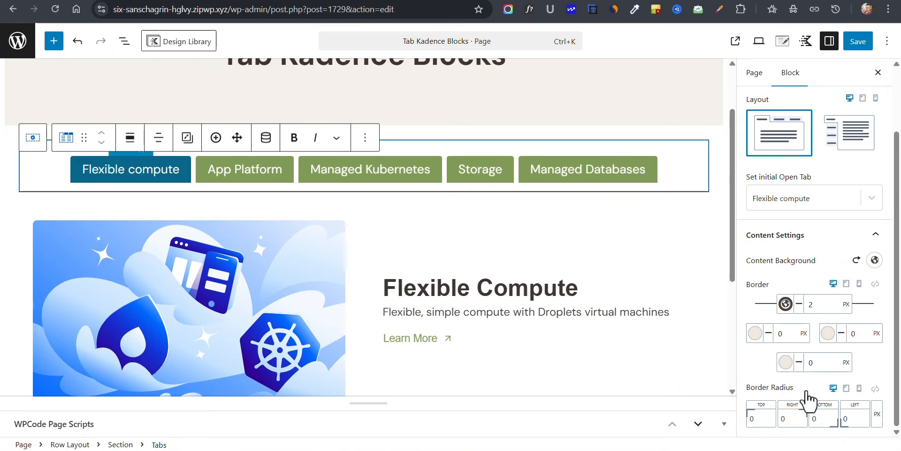
# Step: Set the tab titles' right and left padding to 15 px on desktop, after trying 40 px and 10 px
pyautogui.scroll(2, 794, 316)
pyautogui.click(813, 147)
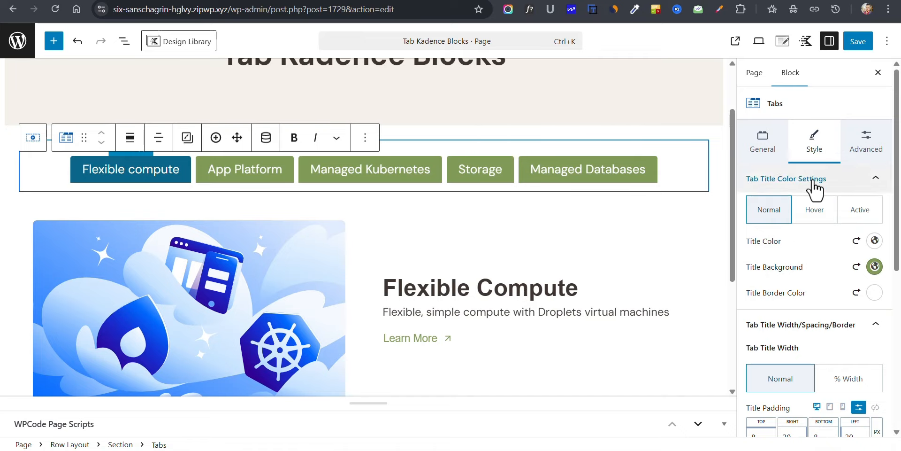
pyautogui.scroll(-3, 811, 281)
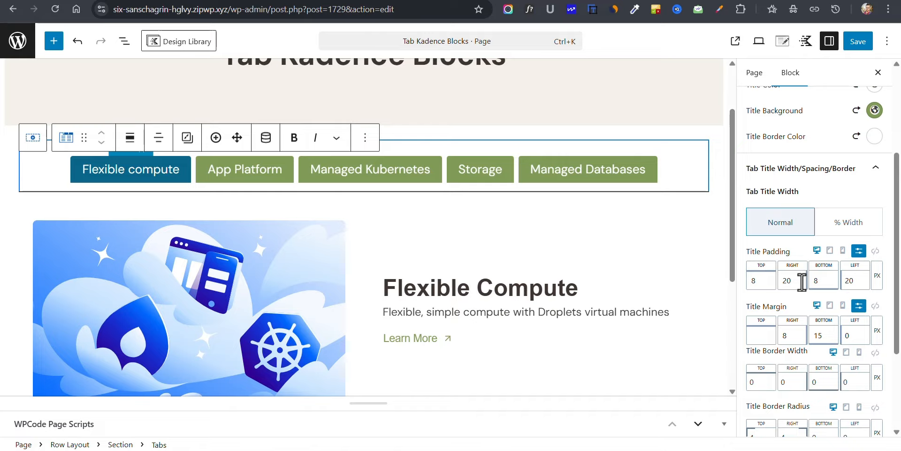
pyautogui.write('40')
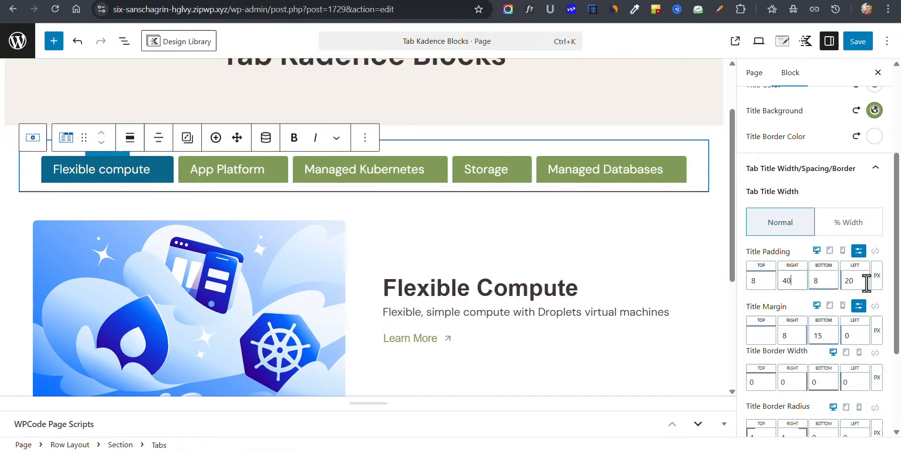
pyautogui.moveTo(866, 280); pyautogui.dragTo(833, 281)
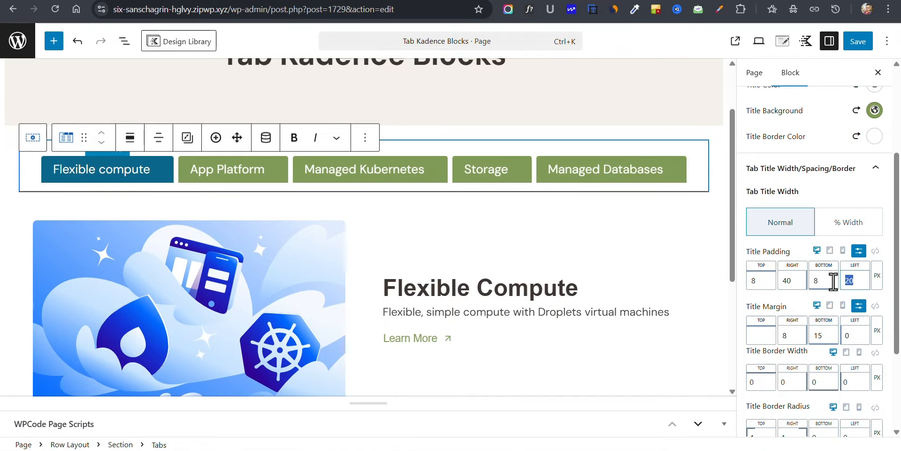
pyautogui.write('40')
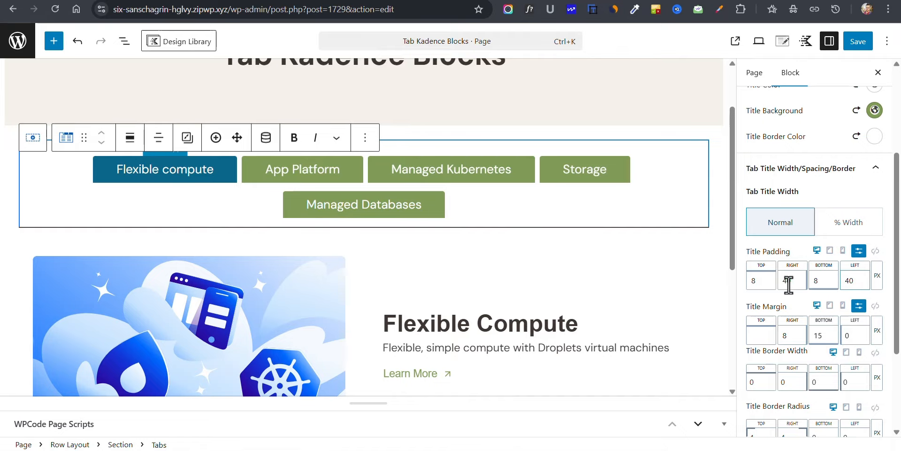
pyautogui.moveTo(790, 281); pyautogui.dragTo(784, 280)
pyautogui.write('10')
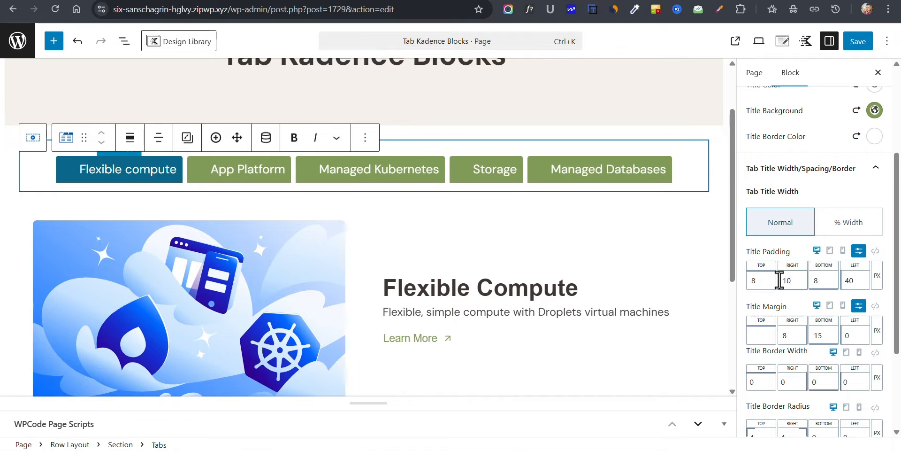
pyautogui.moveTo(861, 277); pyautogui.dragTo(838, 280)
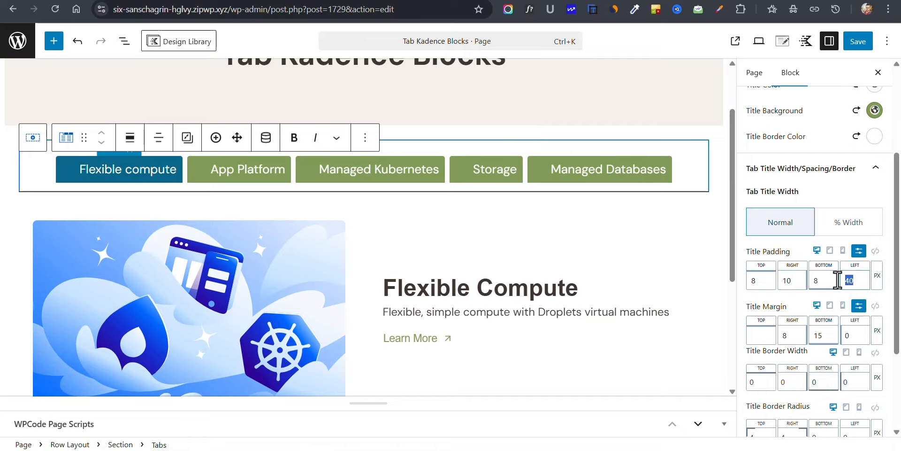
pyautogui.write('1')
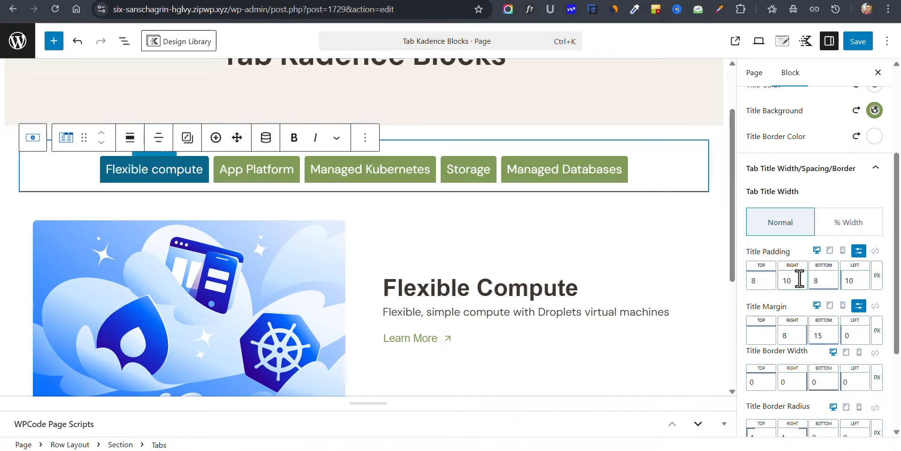
pyautogui.press('BackSpace')
pyautogui.write('5')
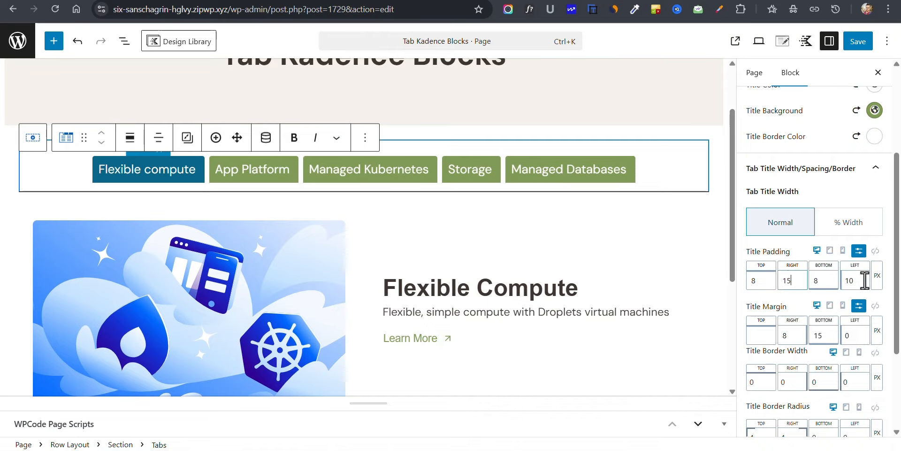
pyautogui.press('BackSpace')
pyautogui.write('5')
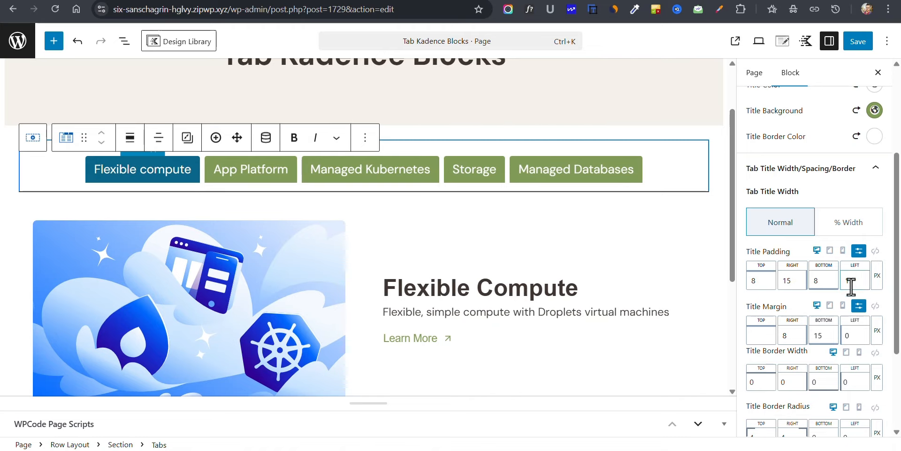
# Step: Add the screen-with-triangle line icon to the Flexible compute tab and set its icon location to Left
pyautogui.scroll(-3, 835, 305)
pyautogui.click(808, 341)
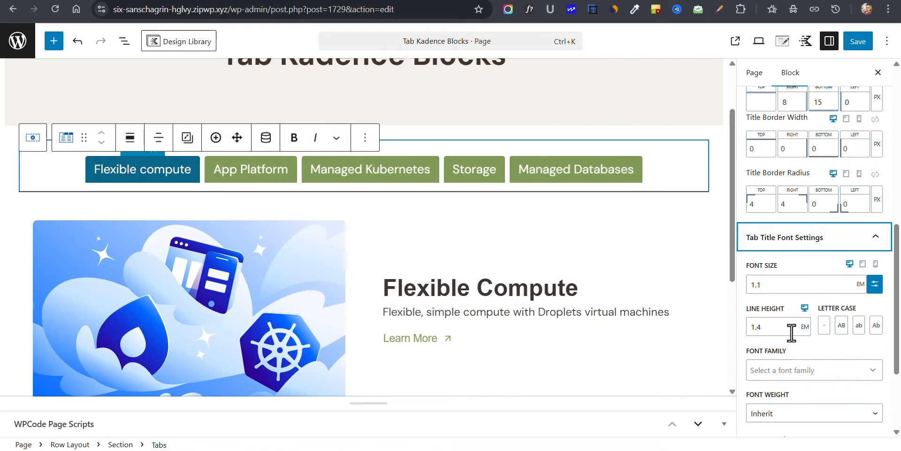
pyautogui.scroll(-2, 788, 276)
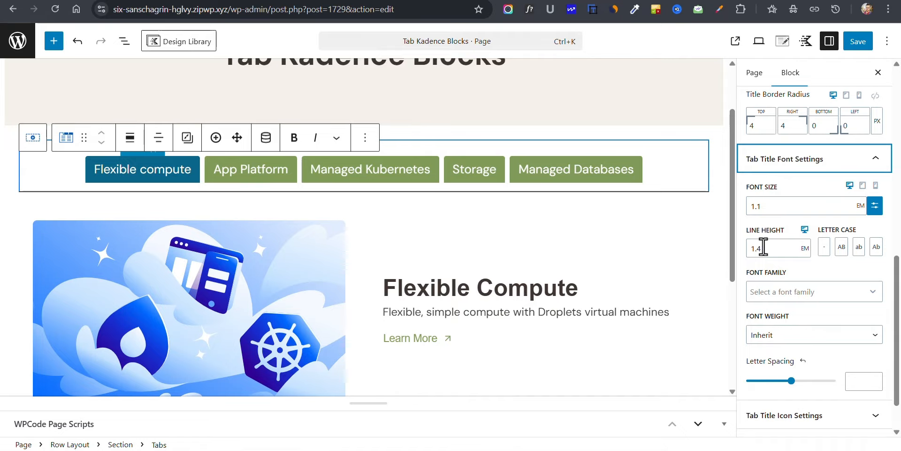
pyautogui.scroll(-1, 779, 291)
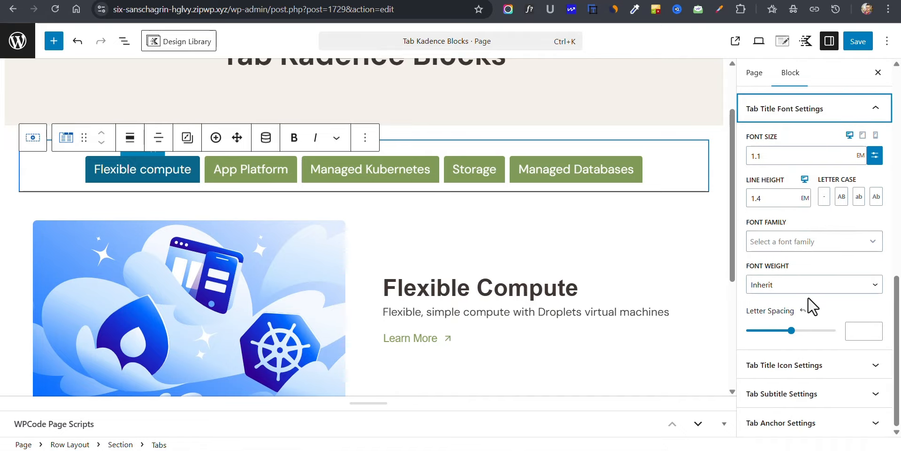
pyautogui.click(798, 366)
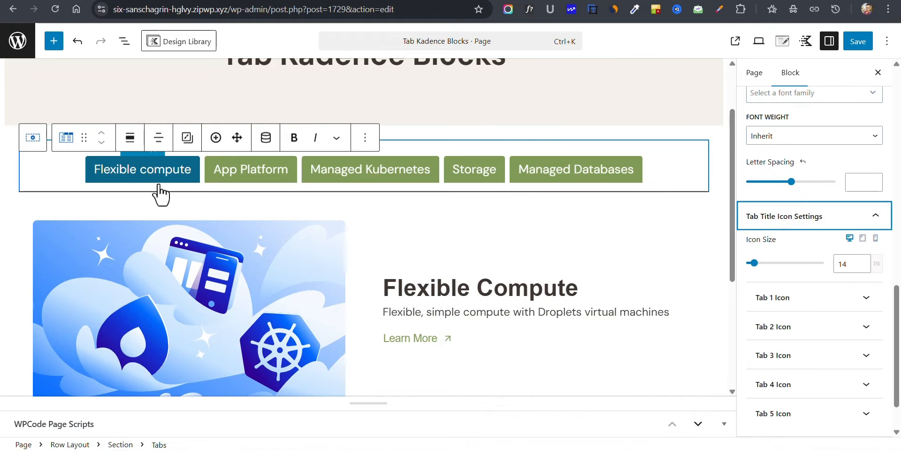
pyautogui.click(815, 305)
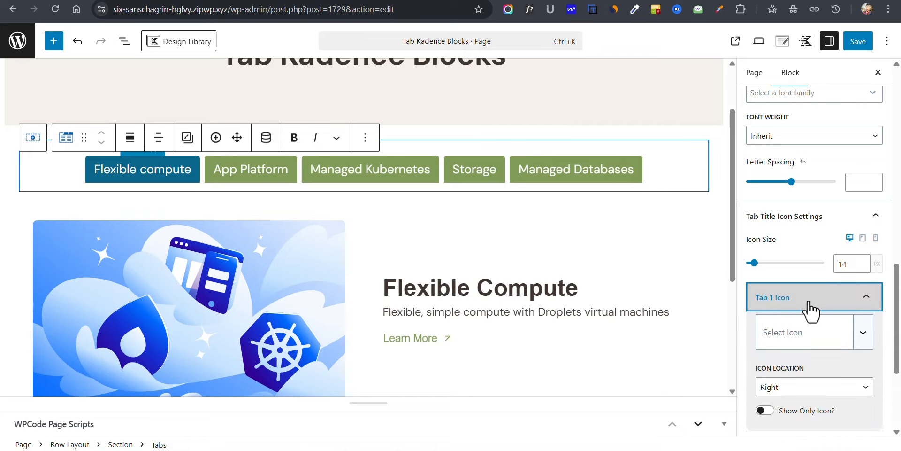
pyautogui.click(801, 336)
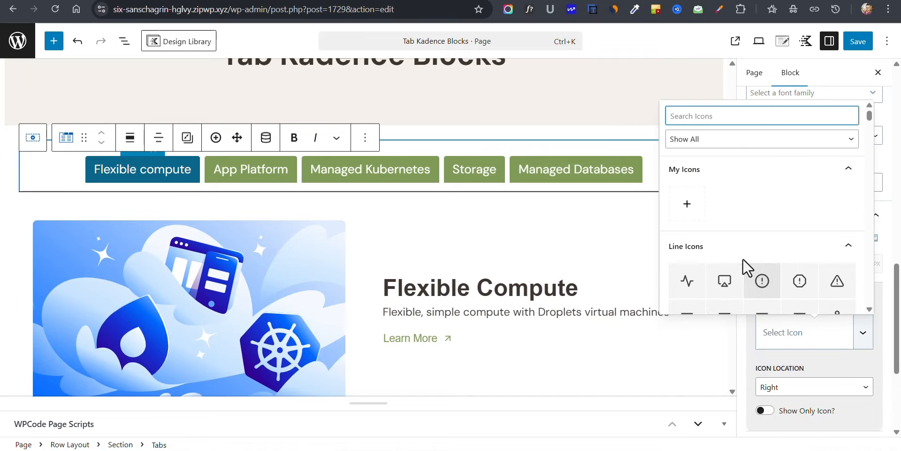
pyautogui.scroll(-2, 745, 258)
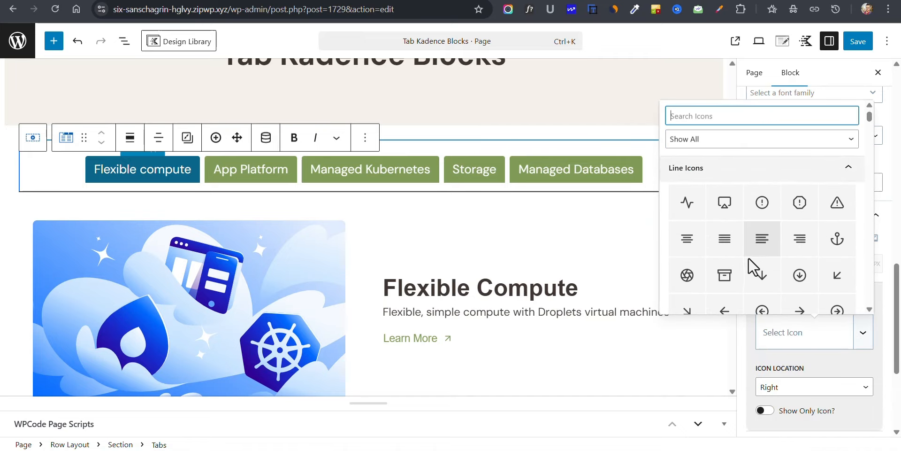
pyautogui.click(725, 203)
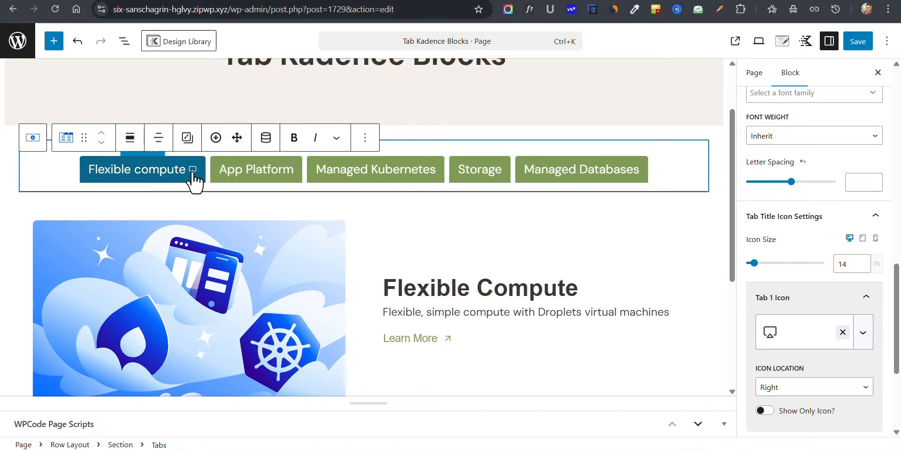
pyautogui.scroll(-4, 817, 329)
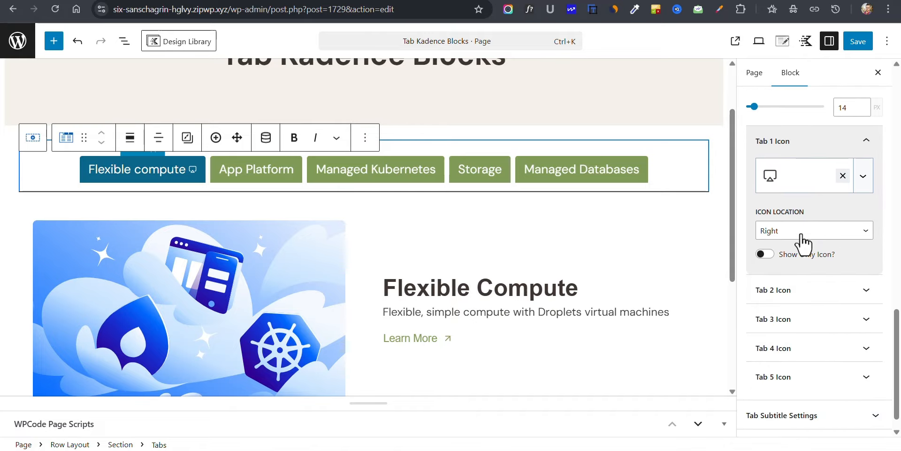
pyautogui.click(798, 230)
pyautogui.click(776, 261)
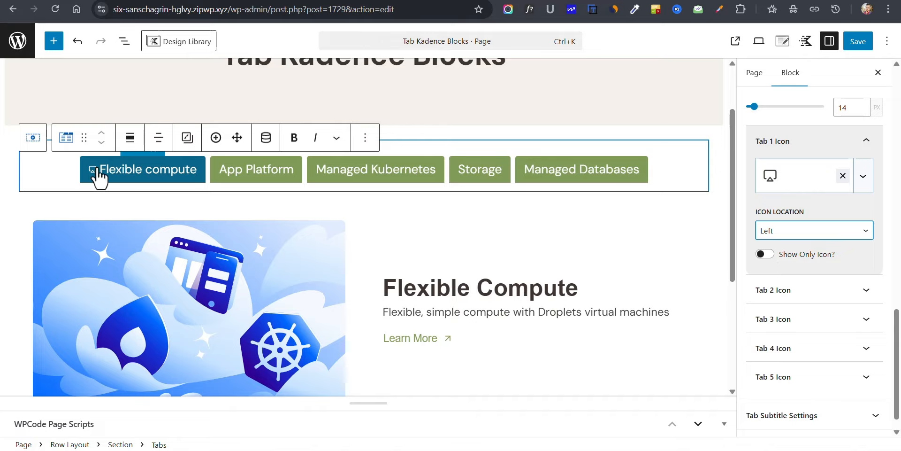
# Step: Set the tab title icon size to 20 px
pyautogui.scroll(2, 843, 185)
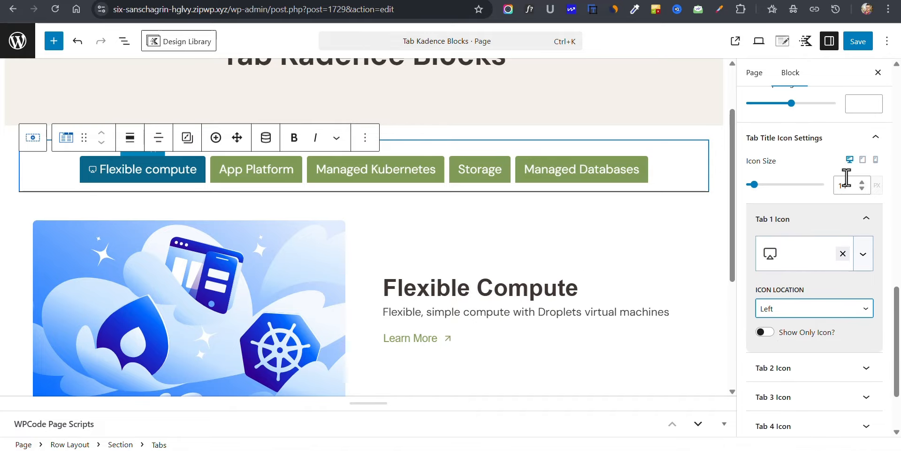
pyautogui.click(862, 182)
pyautogui.click(863, 182)
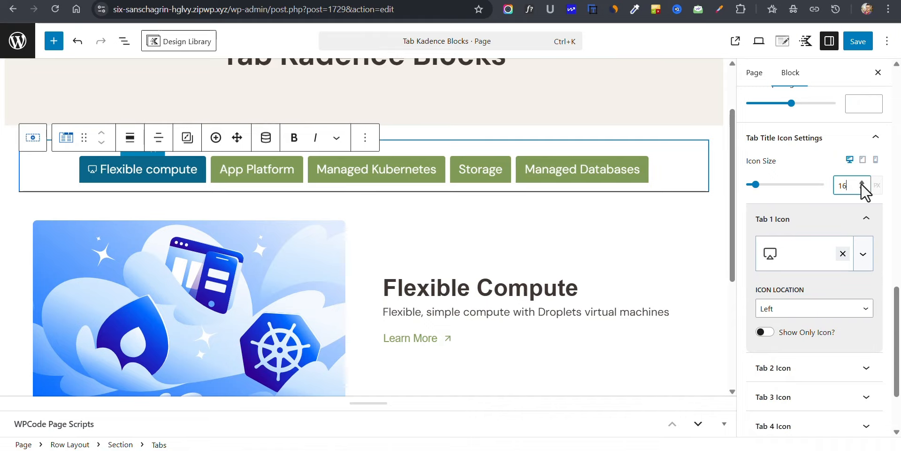
pyautogui.click(861, 183)
pyautogui.click(861, 183)
pyautogui.click(861, 183)
pyautogui.click(861, 183)
pyautogui.click(861, 184)
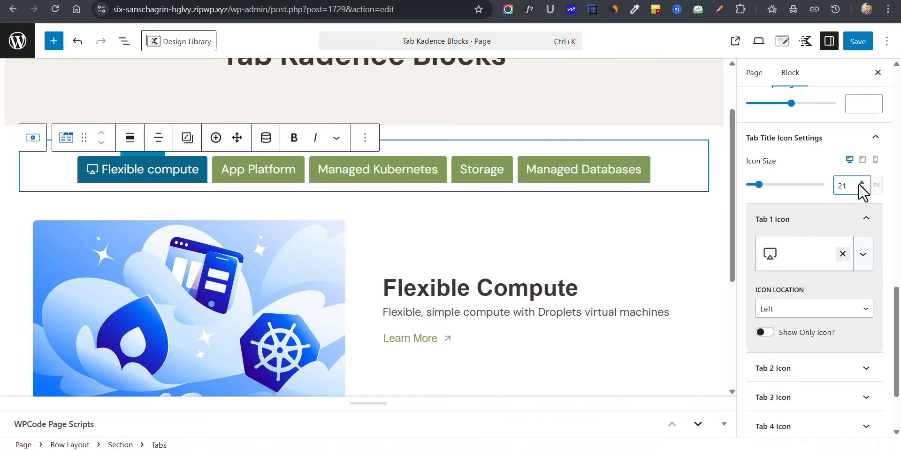
pyautogui.click(863, 188)
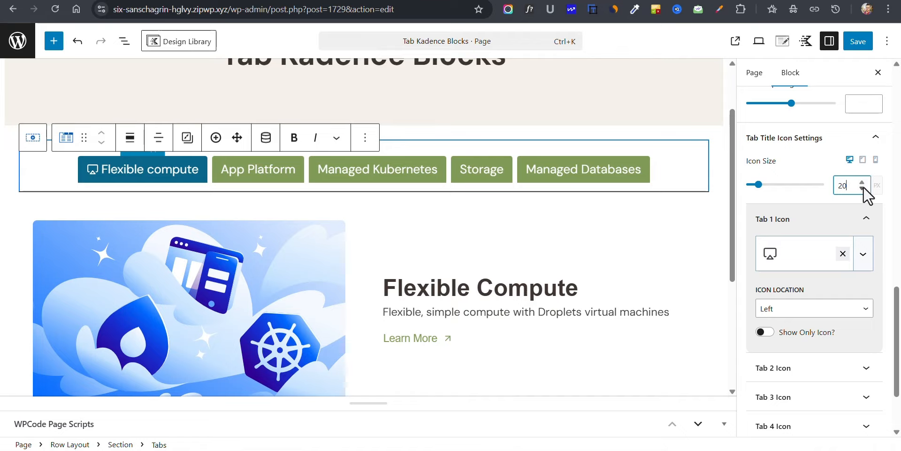
# Step: Add the box line icon to the App Platform tab and set its icon location to Left
pyautogui.click(811, 375)
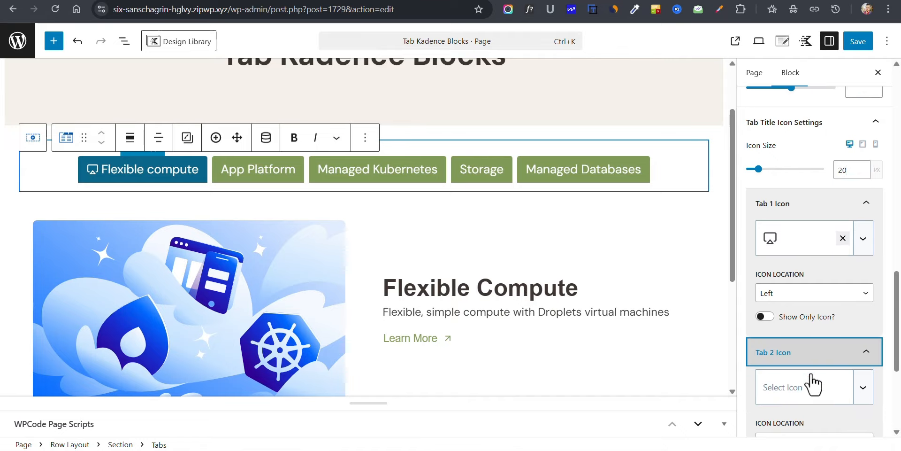
pyautogui.click(796, 350)
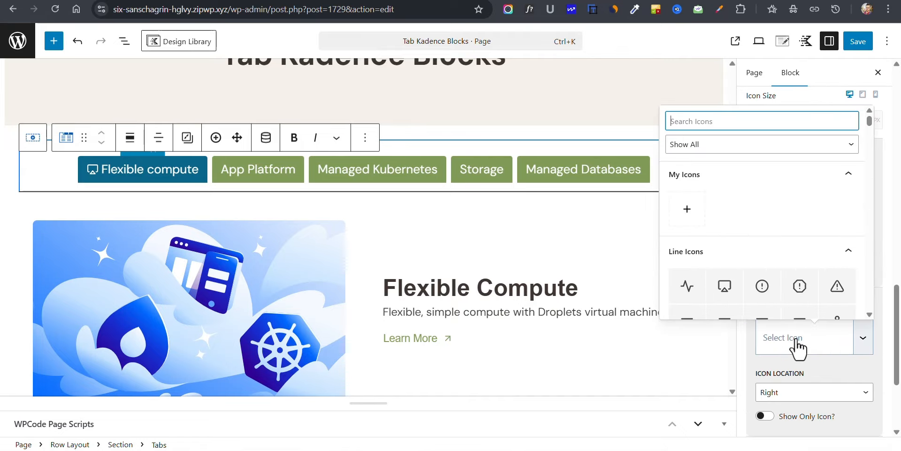
pyautogui.scroll(-5, 751, 249)
pyautogui.scroll(-2, 760, 276)
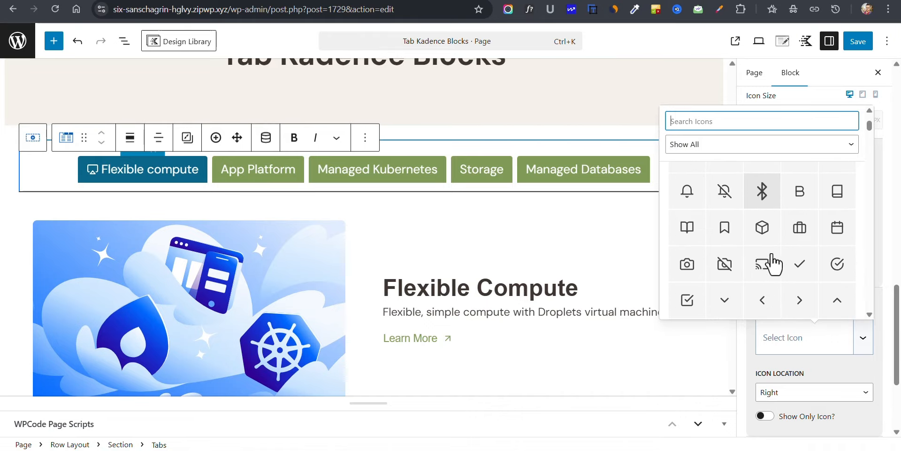
pyautogui.click(765, 230)
pyautogui.scroll(-2, 797, 355)
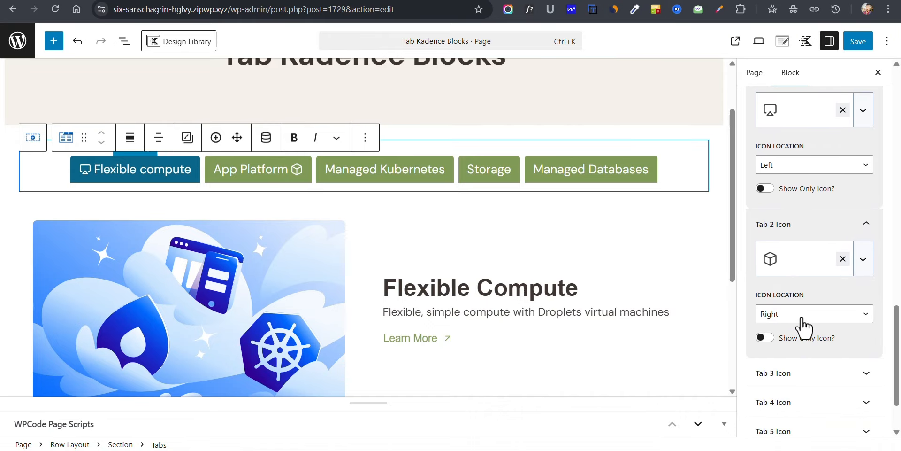
pyautogui.click(794, 323)
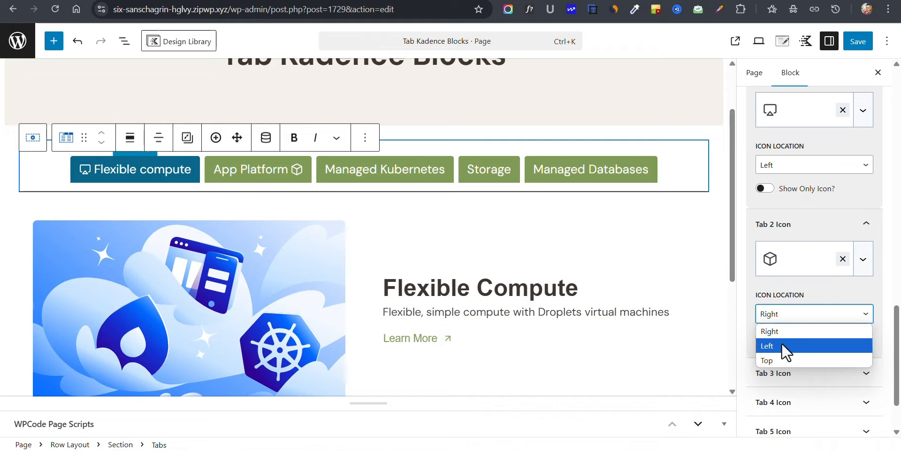
pyautogui.click(782, 344)
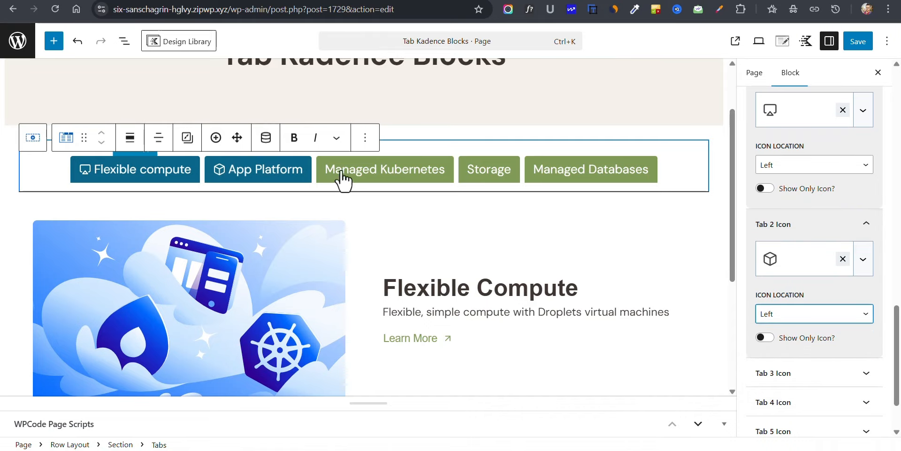
# Step: Try showing subtitles on the tabs, look over the subtitle font options, and turn the subtitles off again
pyautogui.scroll(-2, 797, 338)
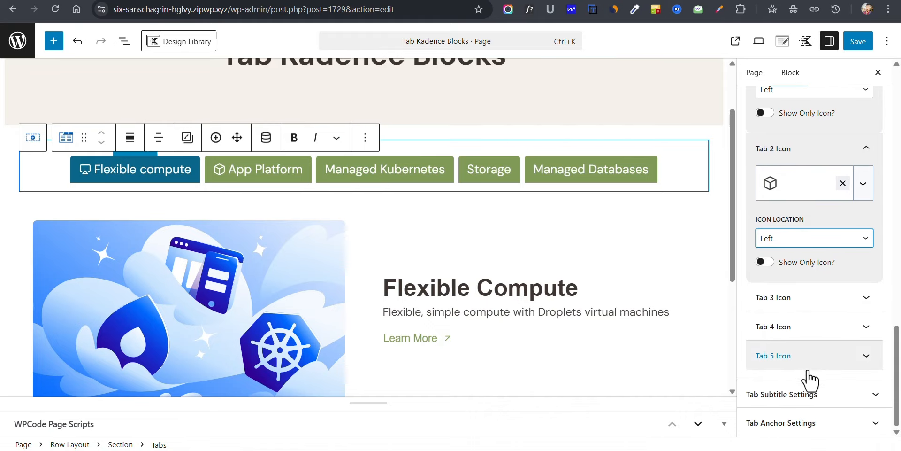
pyautogui.click(750, 393)
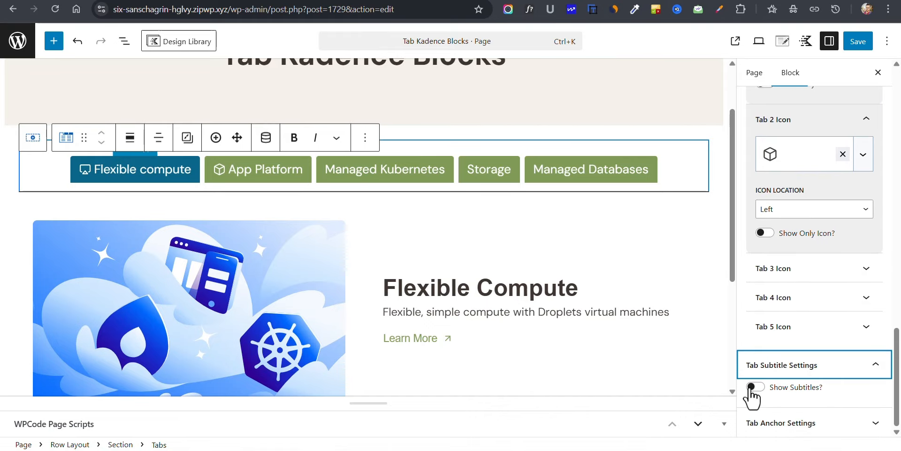
pyautogui.click(753, 387)
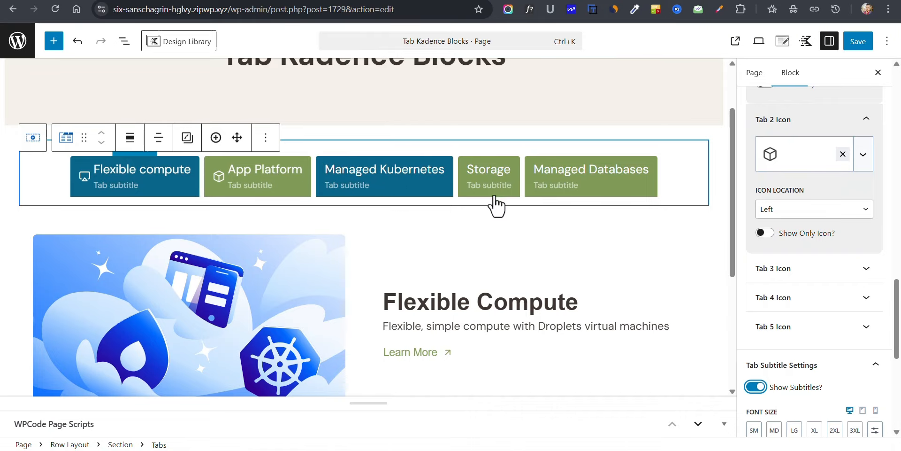
pyautogui.scroll(-3, 774, 313)
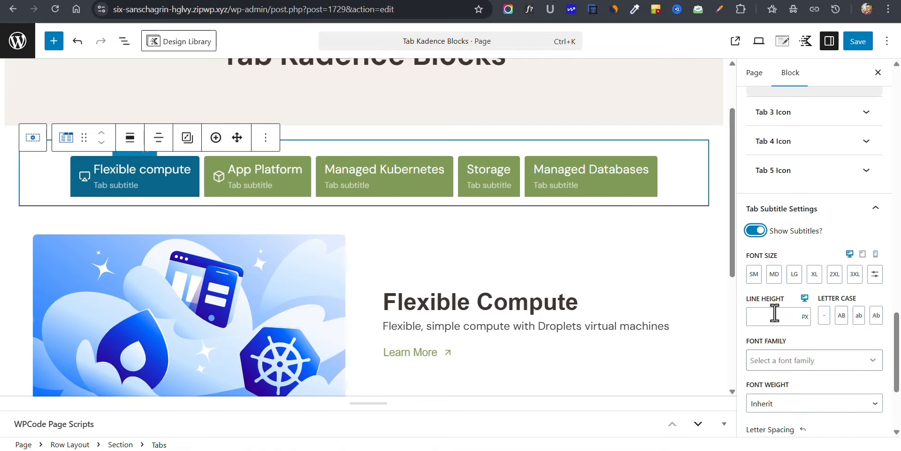
pyautogui.click(756, 231)
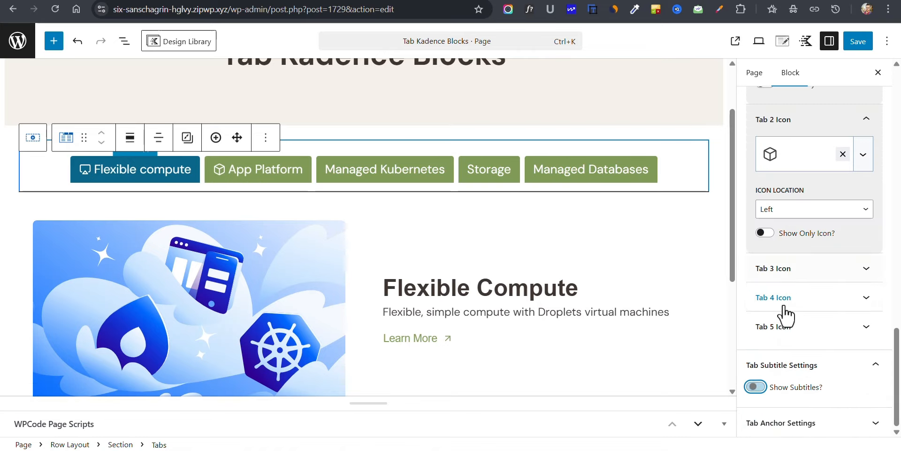
# Step: Examine the HTML anchor setting of the first tab and return to the top of the Tabs block's settings
pyautogui.click(797, 424)
pyautogui.click(796, 297)
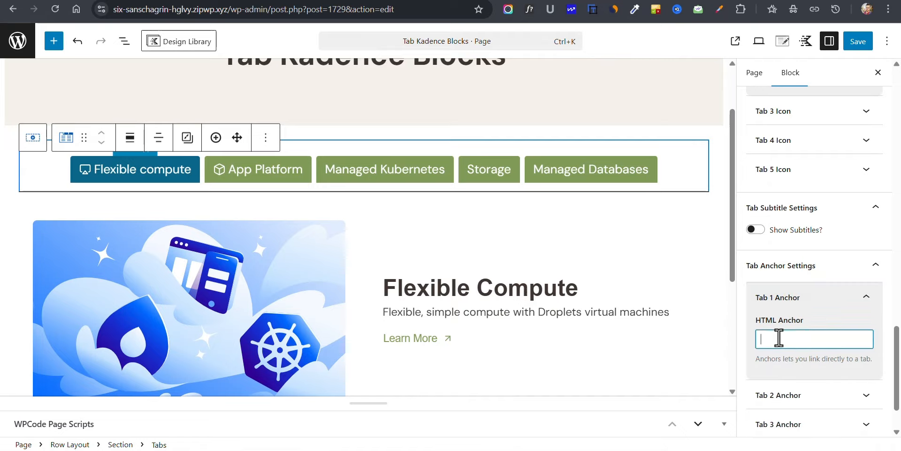
pyautogui.scroll(10, 778, 337)
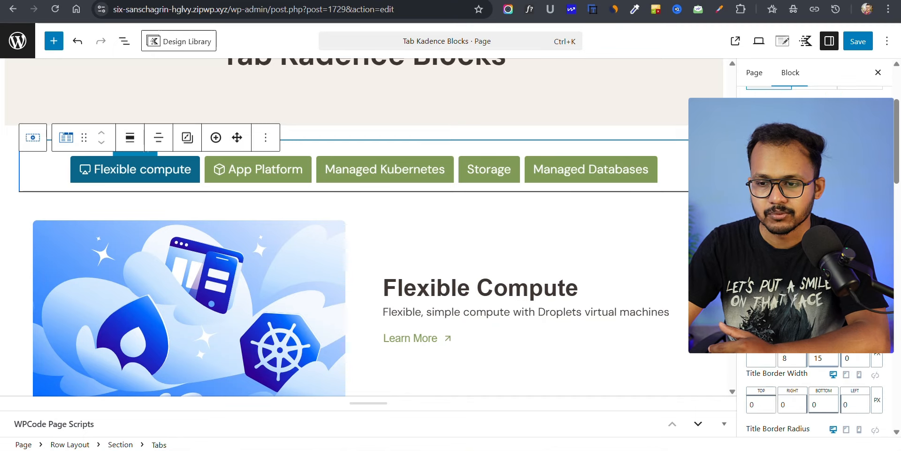
pyautogui.scroll(6, 779, 337)
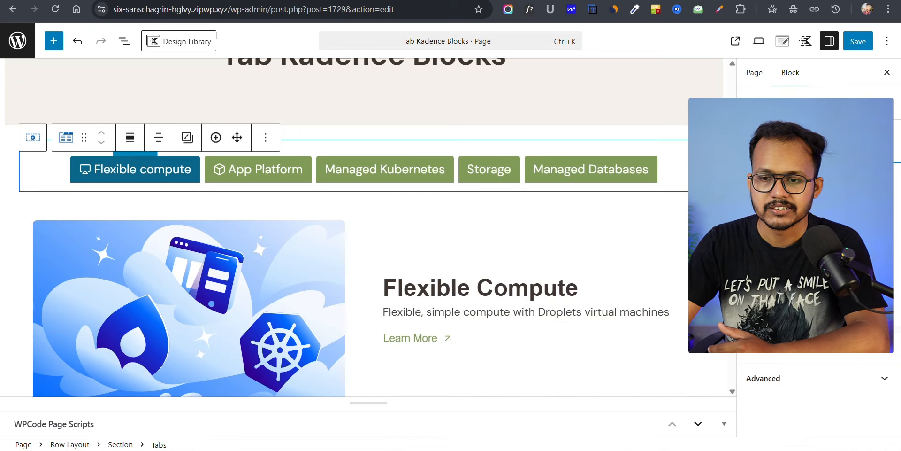
pyautogui.click(819, 142)
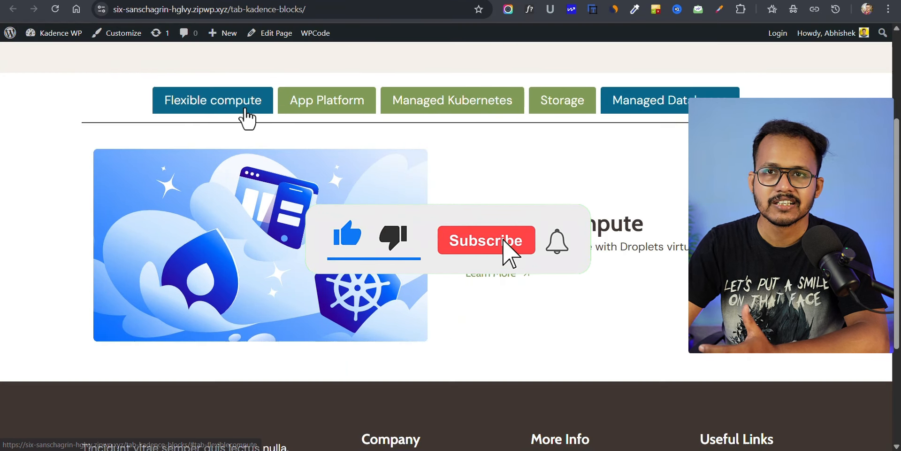
# Step: Open the App Platform tab on the published page to check its content
pyautogui.click(347, 105)
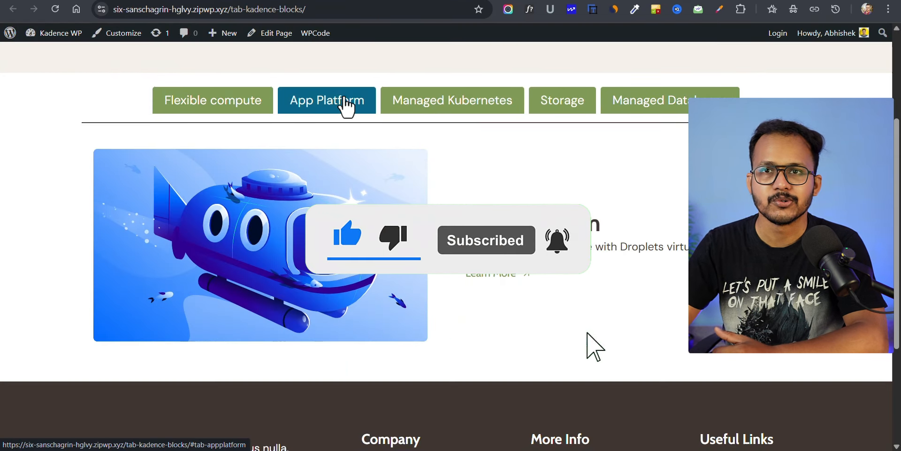